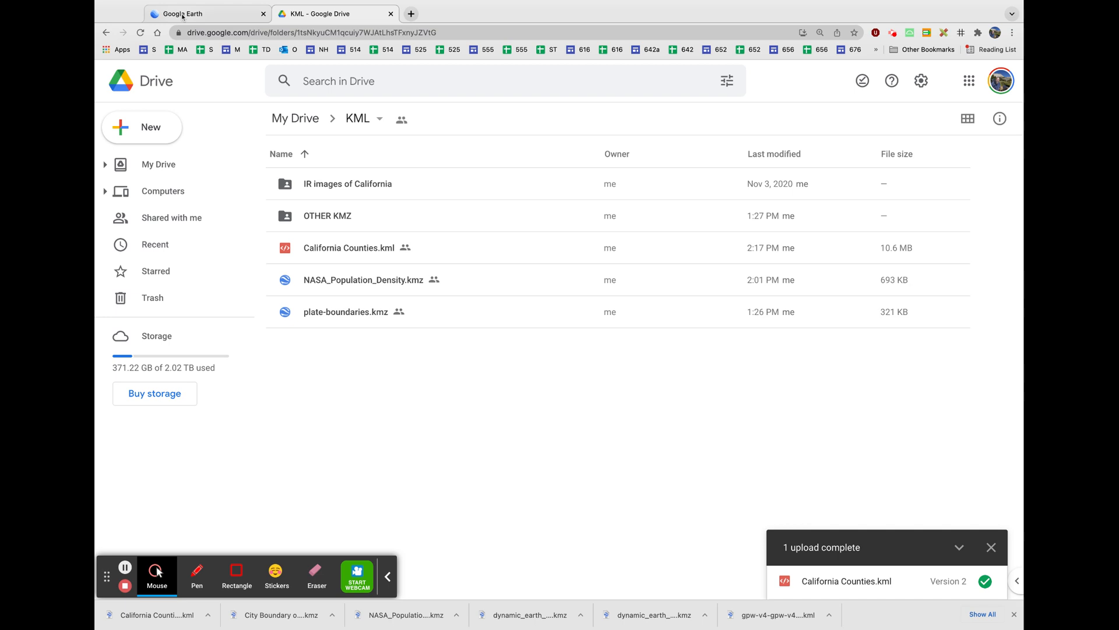
Switch to Google Earth and import the California Counties KML file from the computer.
click(183, 16)
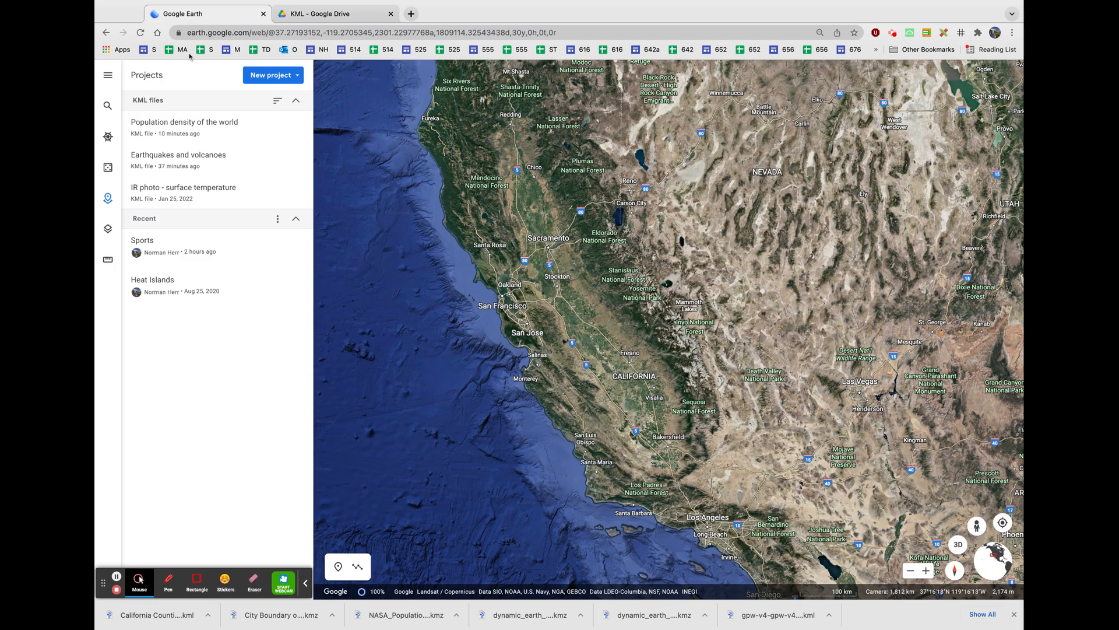
click(280, 74)
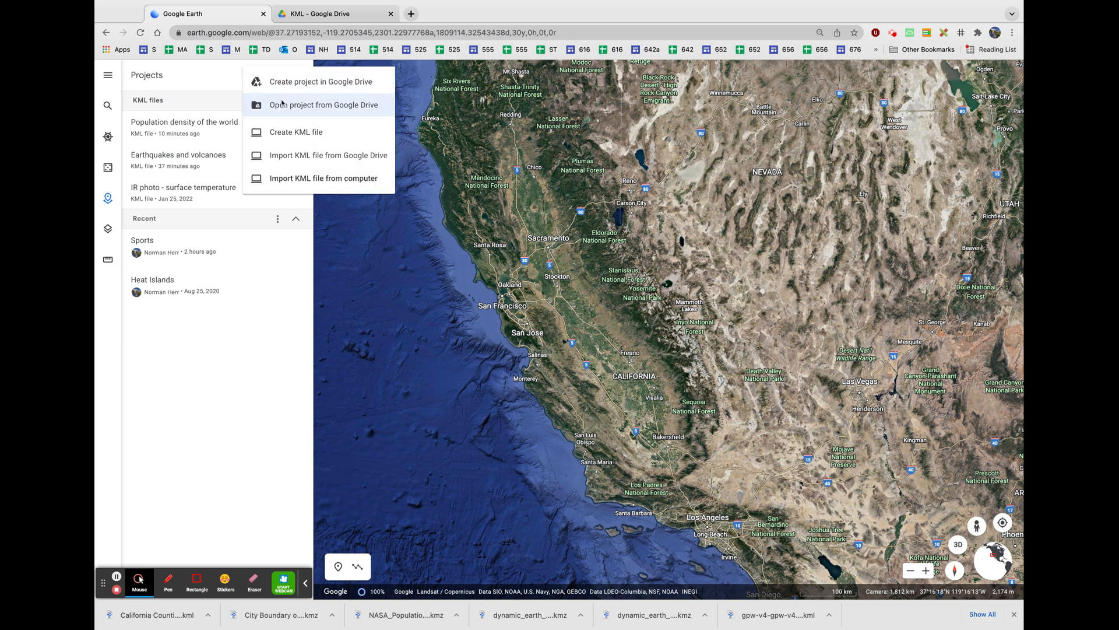
click(302, 176)
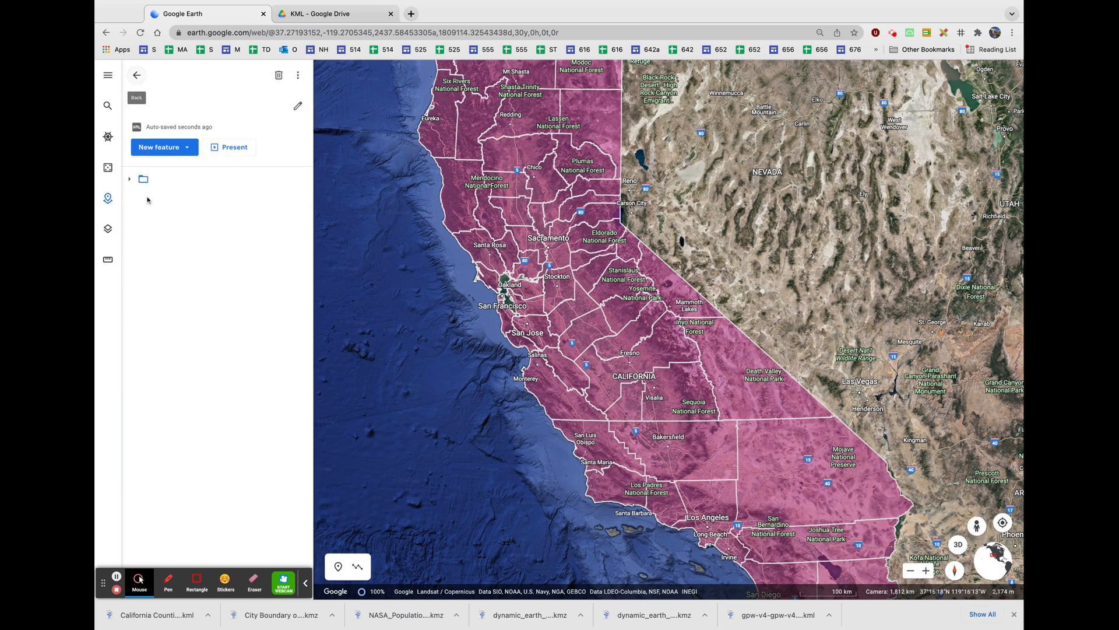
Expand the imported counties folder and open the Los Angeles county feature for editing.
mouse_move(162, 177)
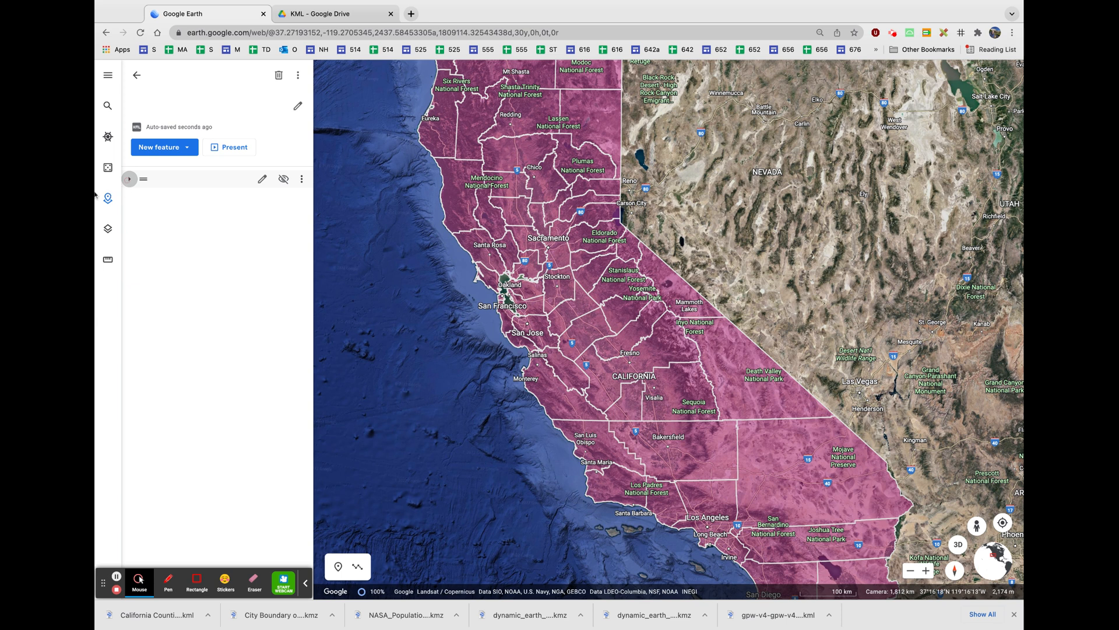
click(128, 179)
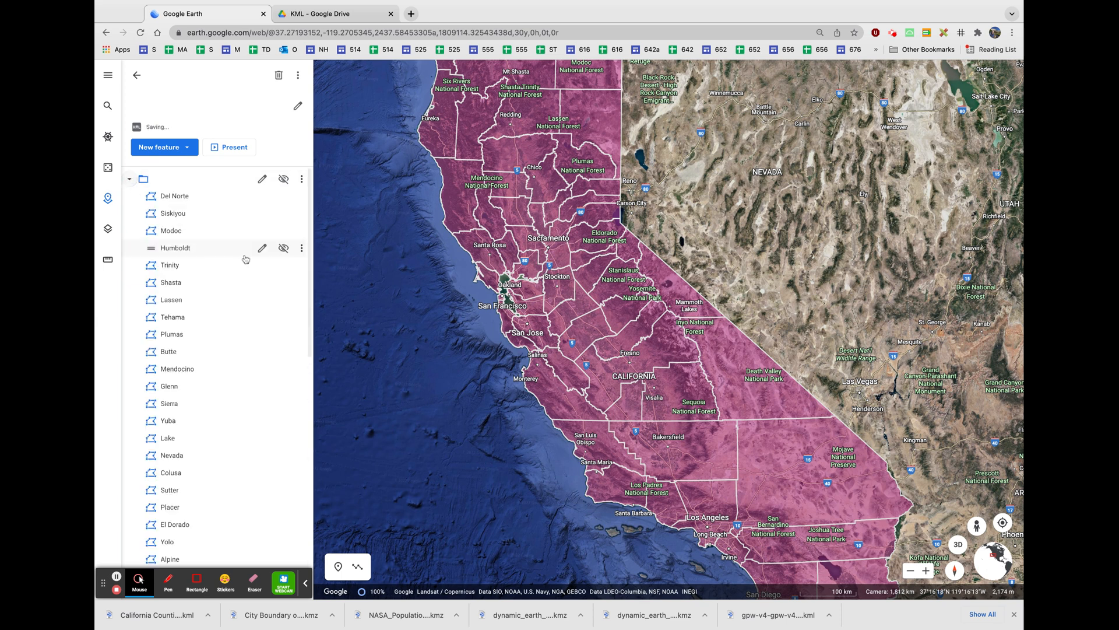
scroll(247, 260, down, 1)
scroll(247, 259, down, 5)
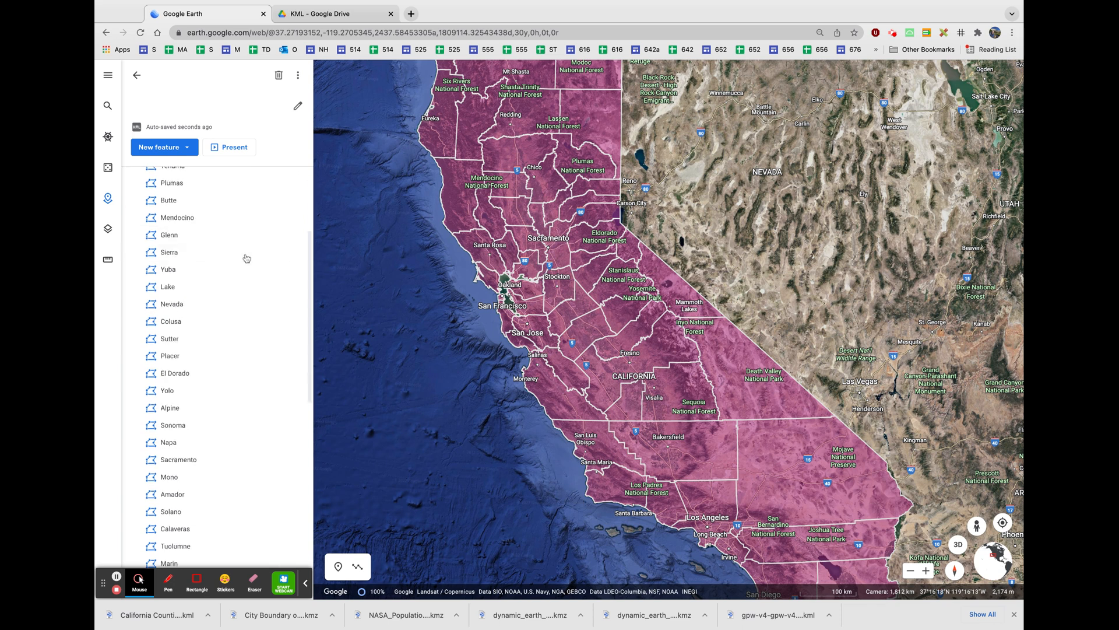
scroll(247, 258, down, 10)
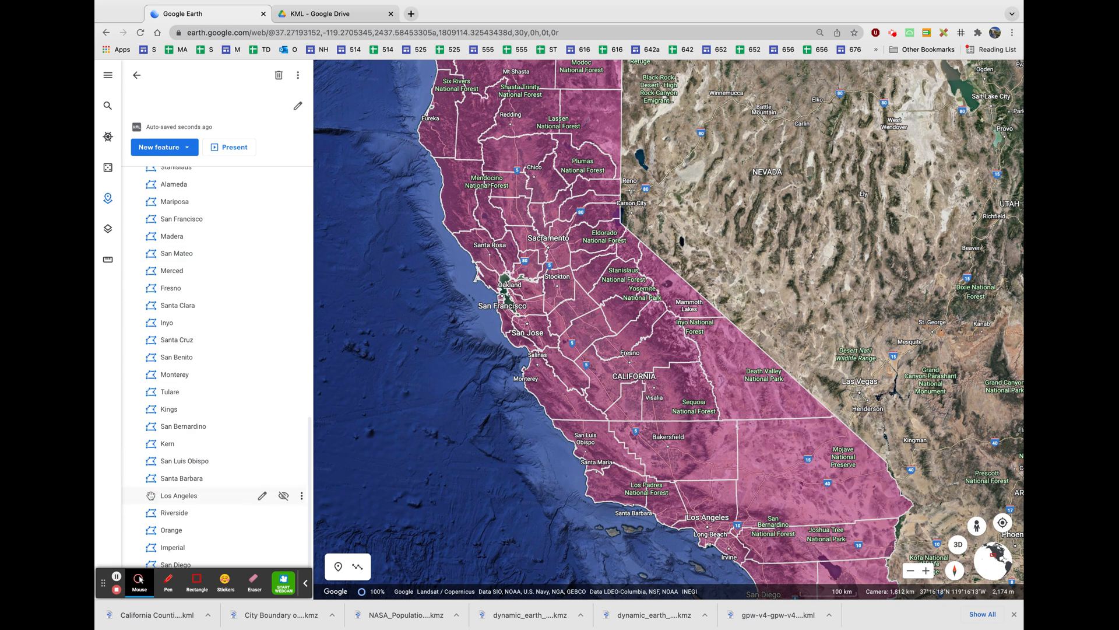
click(178, 497)
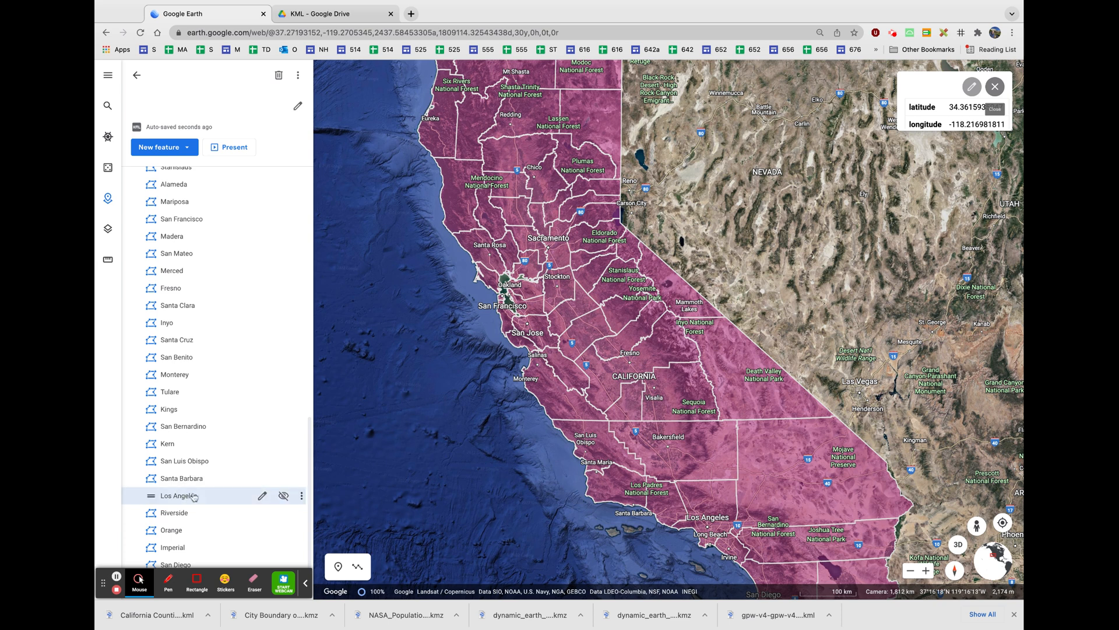
click(262, 496)
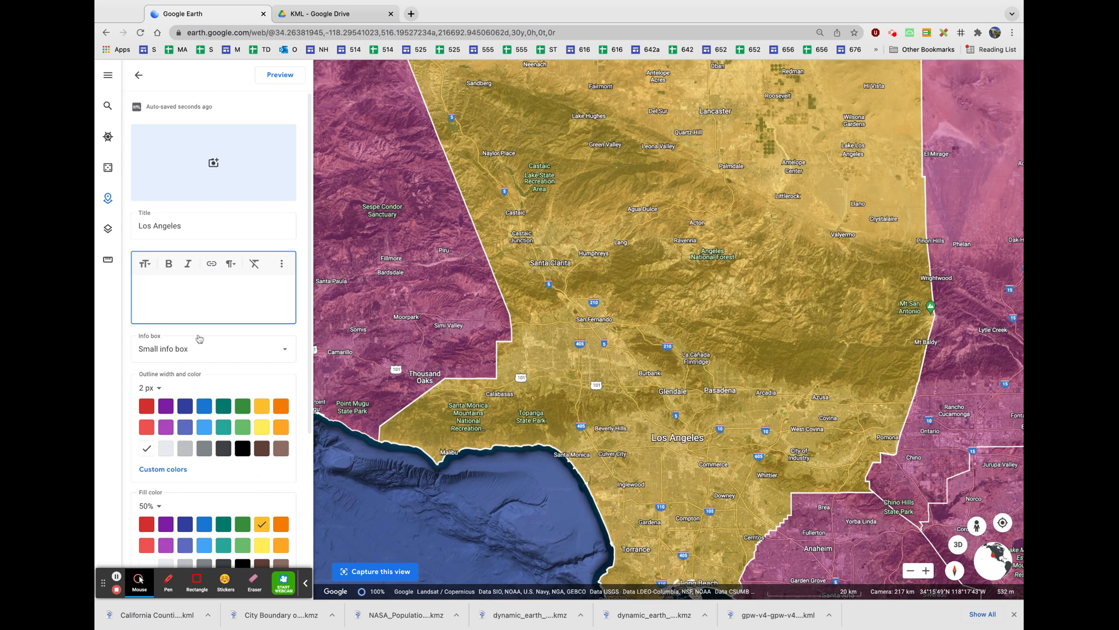
Add an image of the CSUN building's front steps to the Los Angeles feature using a Google Image Search for "CSUN".
click(214, 159)
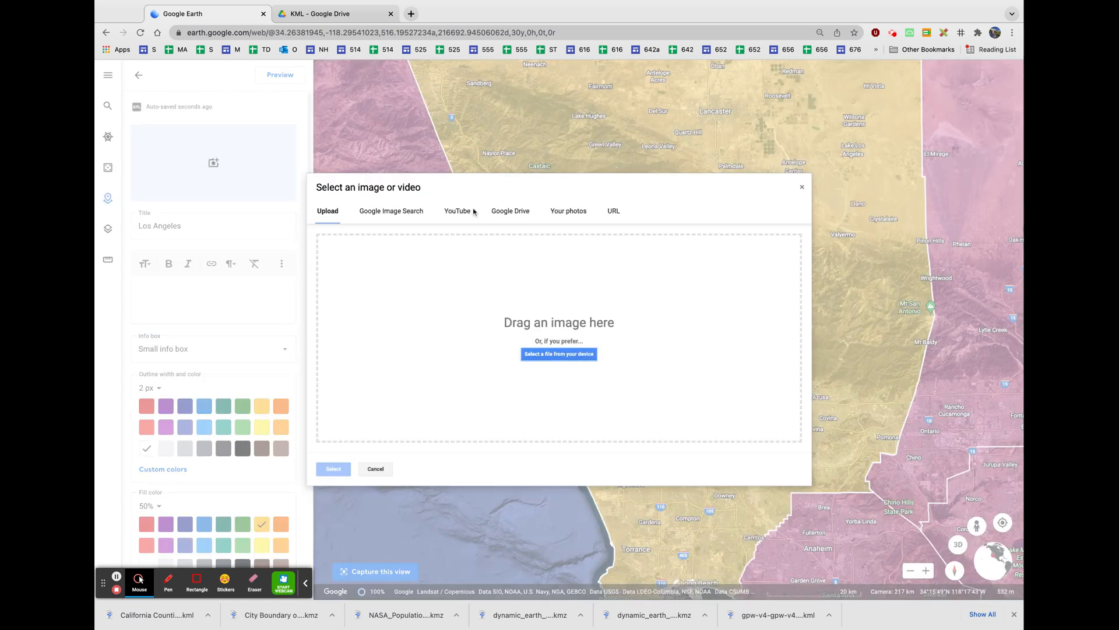
click(400, 213)
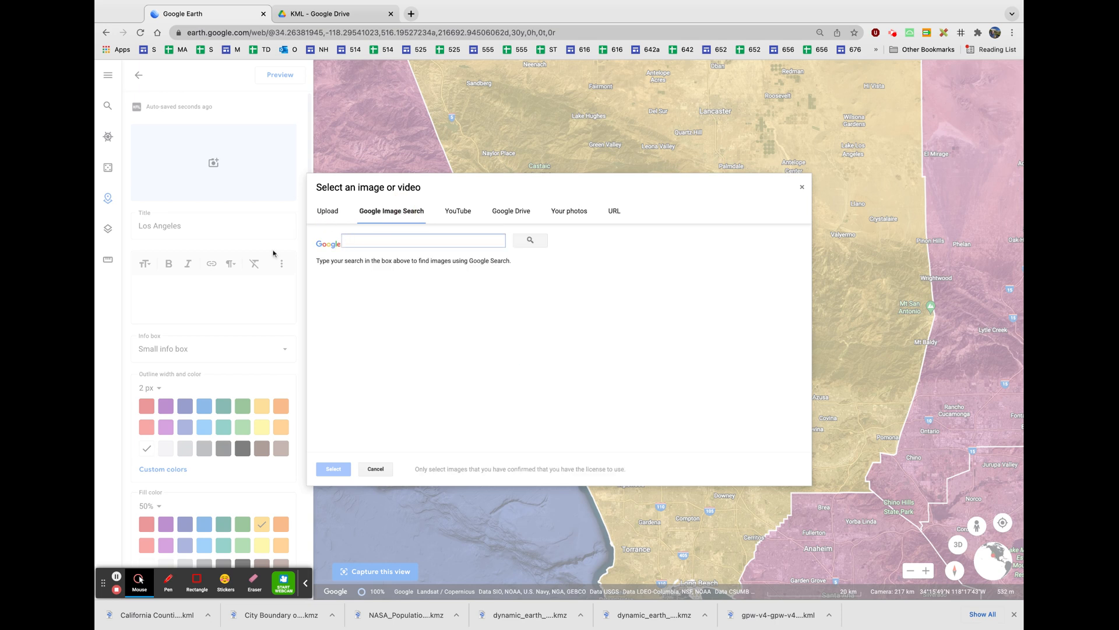
text(CSU)
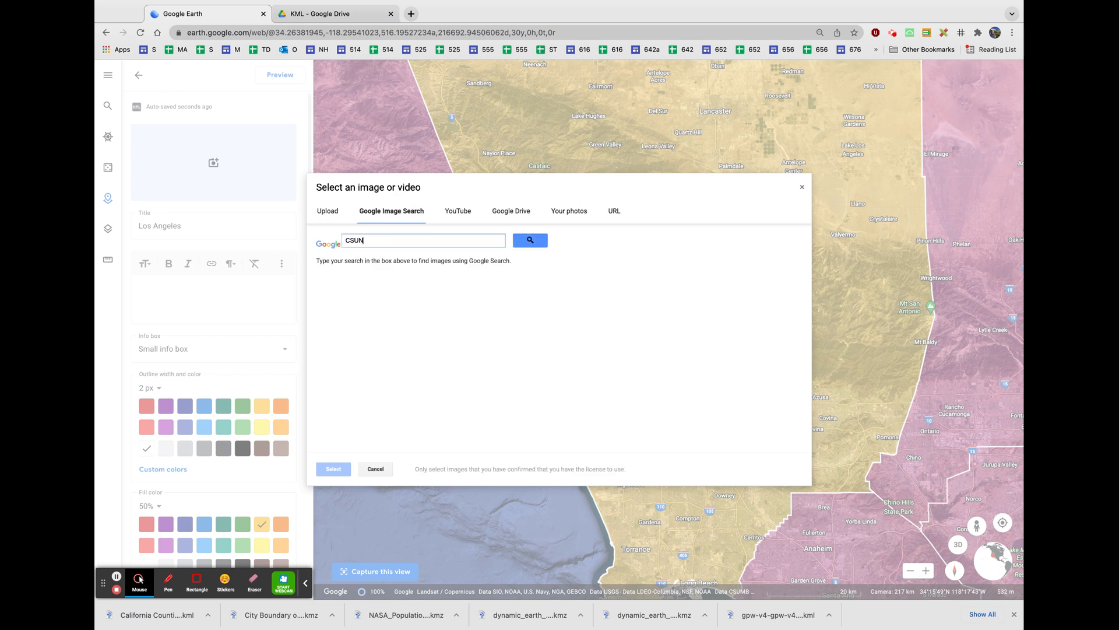
text(N)
key(Return)
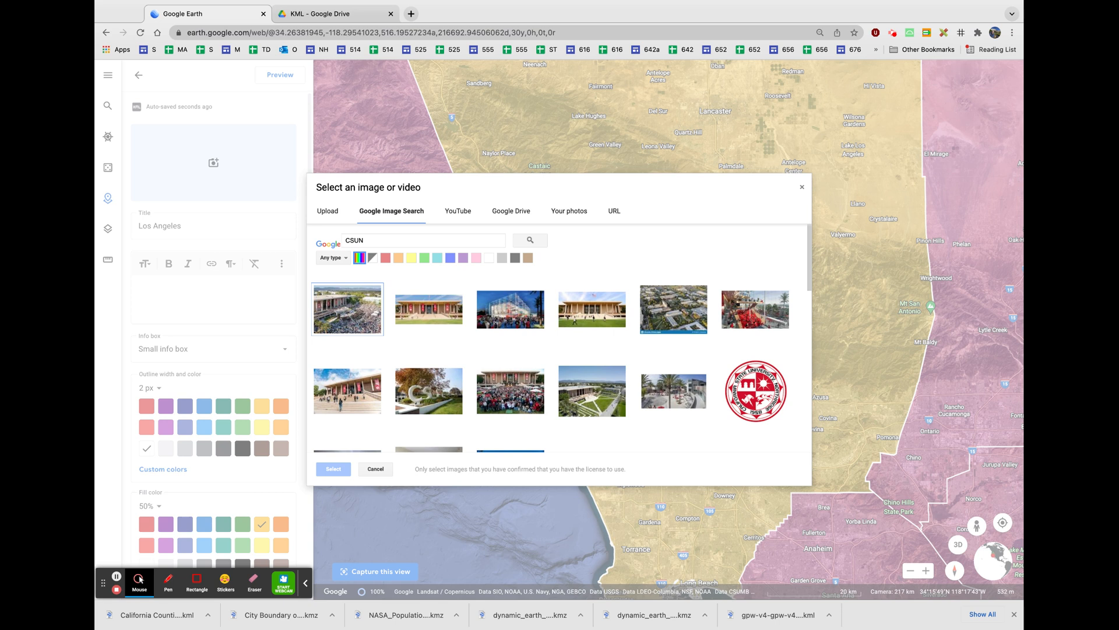
click(354, 372)
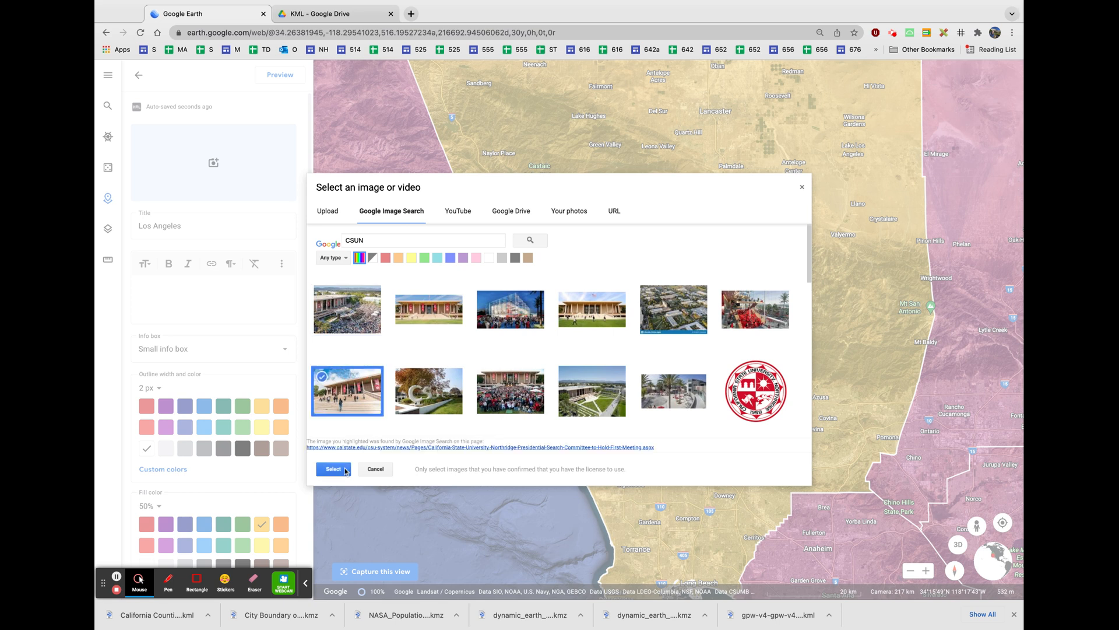
click(347, 470)
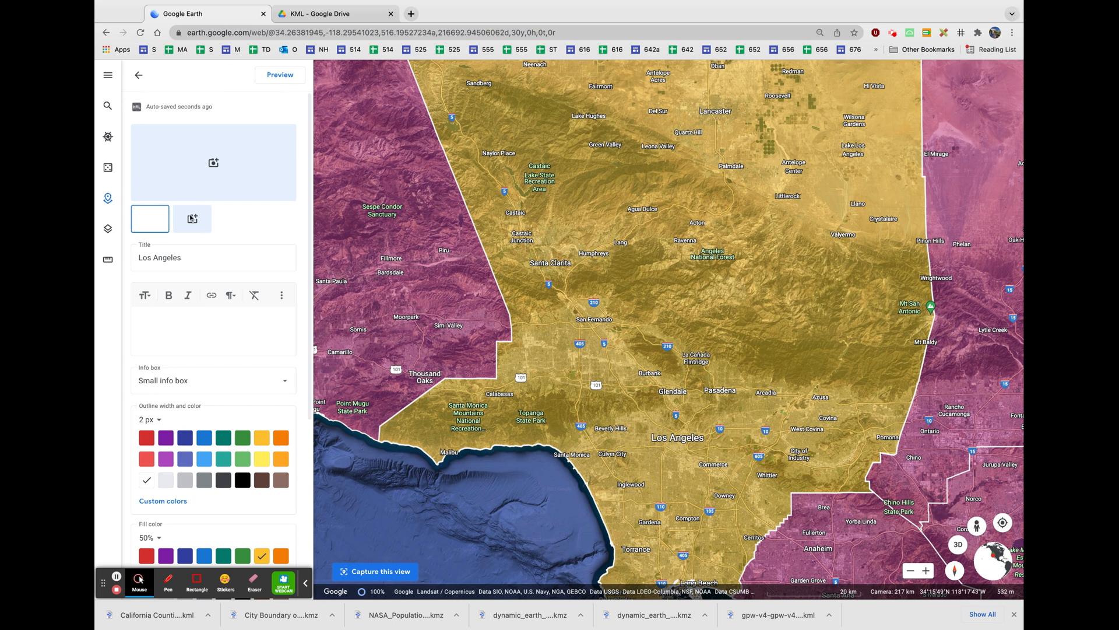
Add a second image showing the orange-sky downtown skyline, found with a Google Image Search for "LOS ANGELES".
click(205, 166)
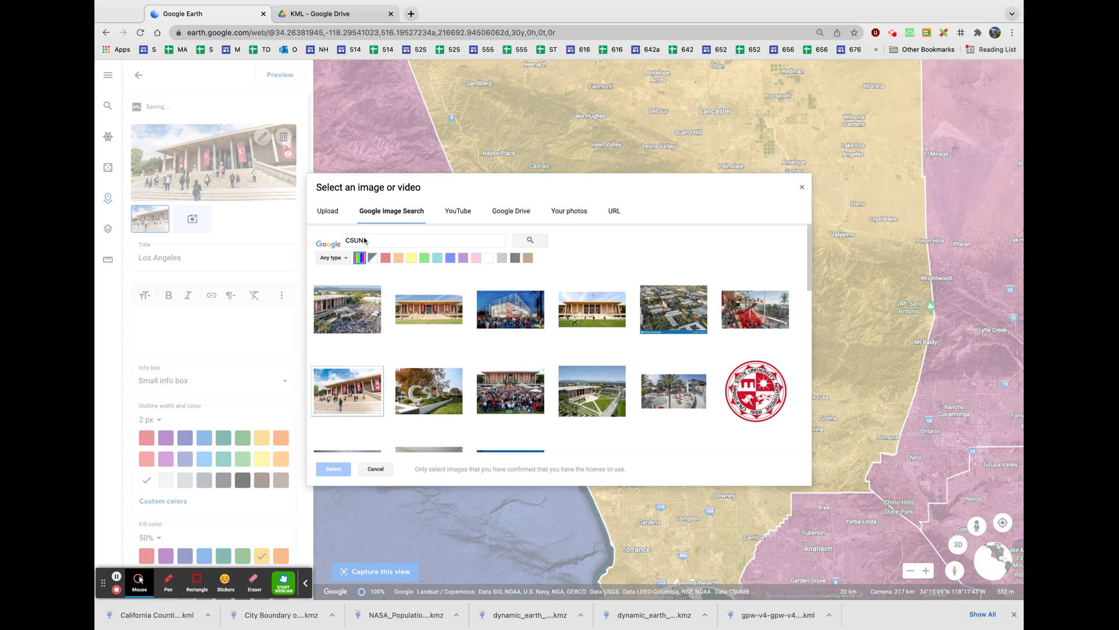
drag(365, 240, 322, 244)
text(L)
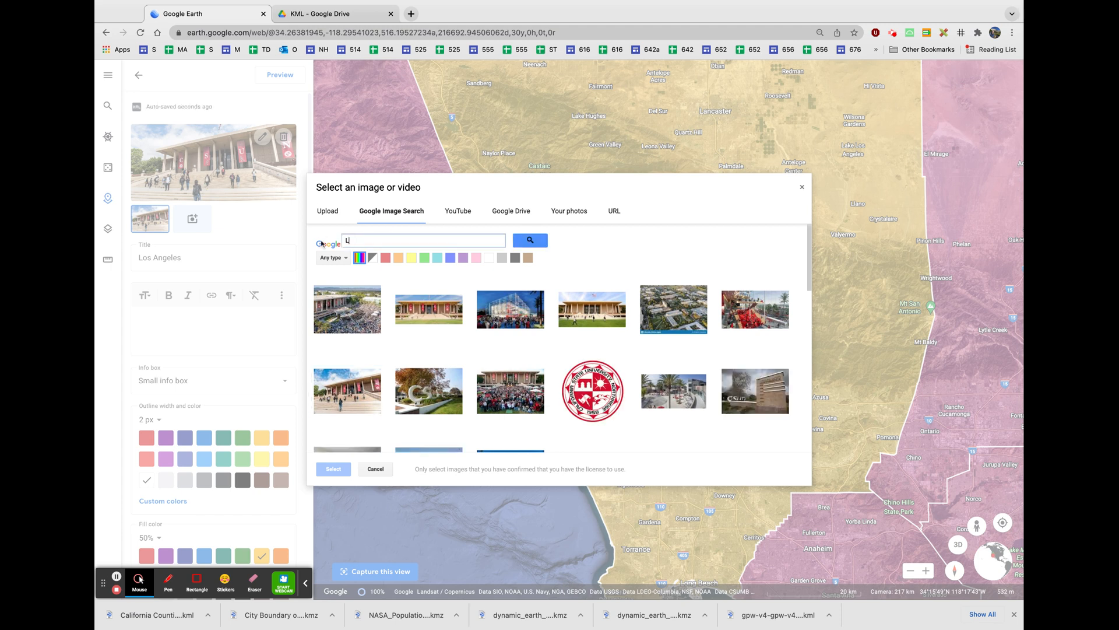
text(OS ANGELES)
key(Return)
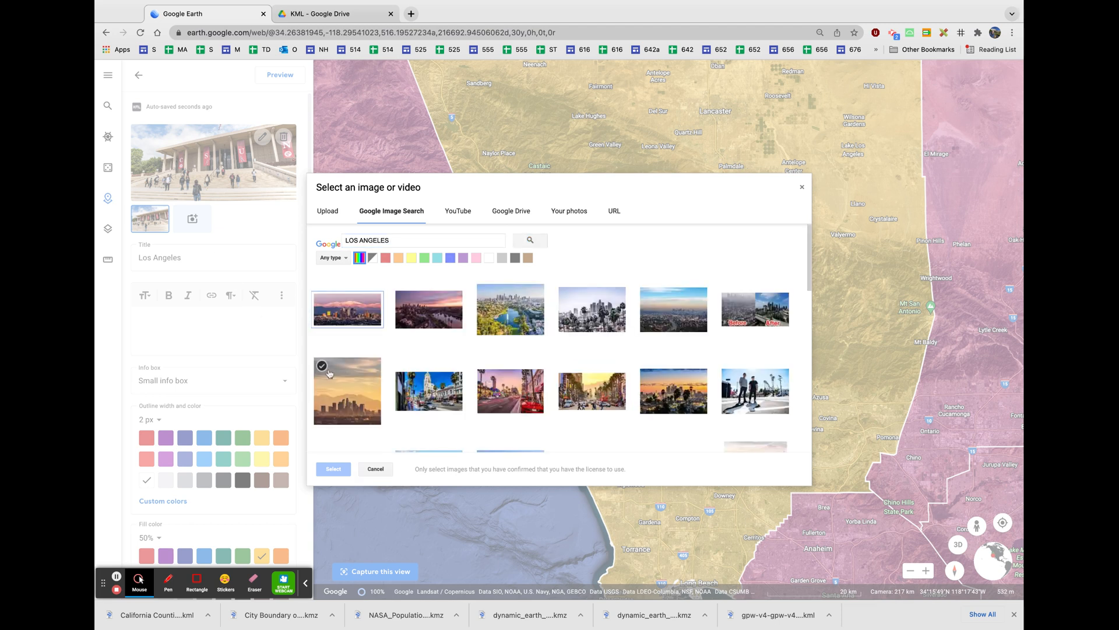
click(345, 394)
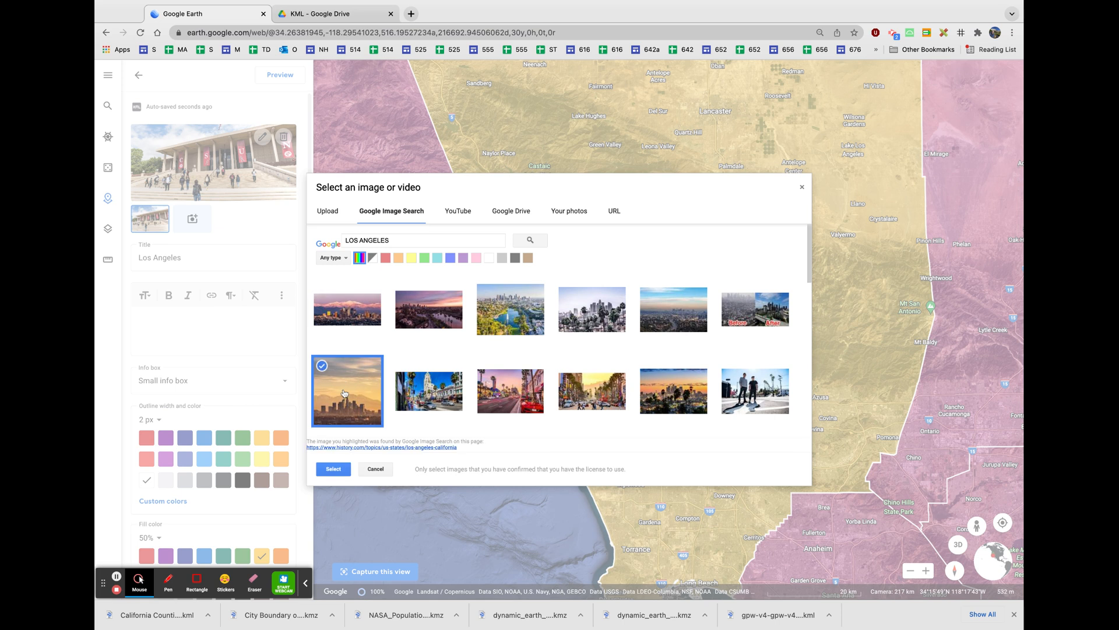
click(343, 467)
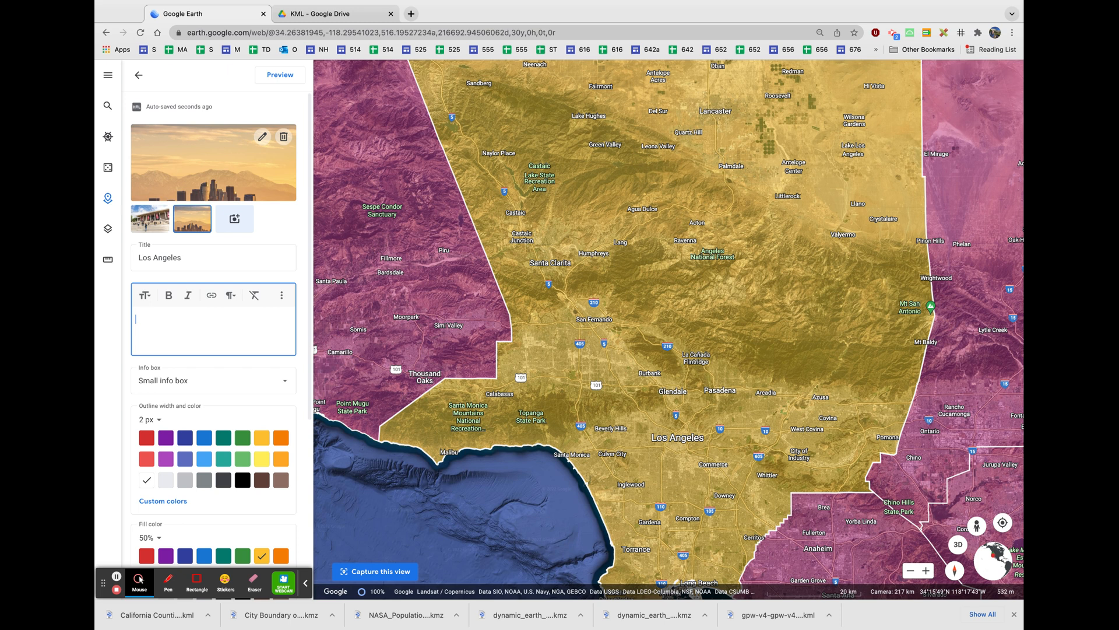
Enter the description "LOS ANGELES IS THE MOST POPULOUS COUNTY WITHIN THE STATE OF CALIFORNIA" and choose the large info box.
text(Los Angeles is the most populous county within the state of California)
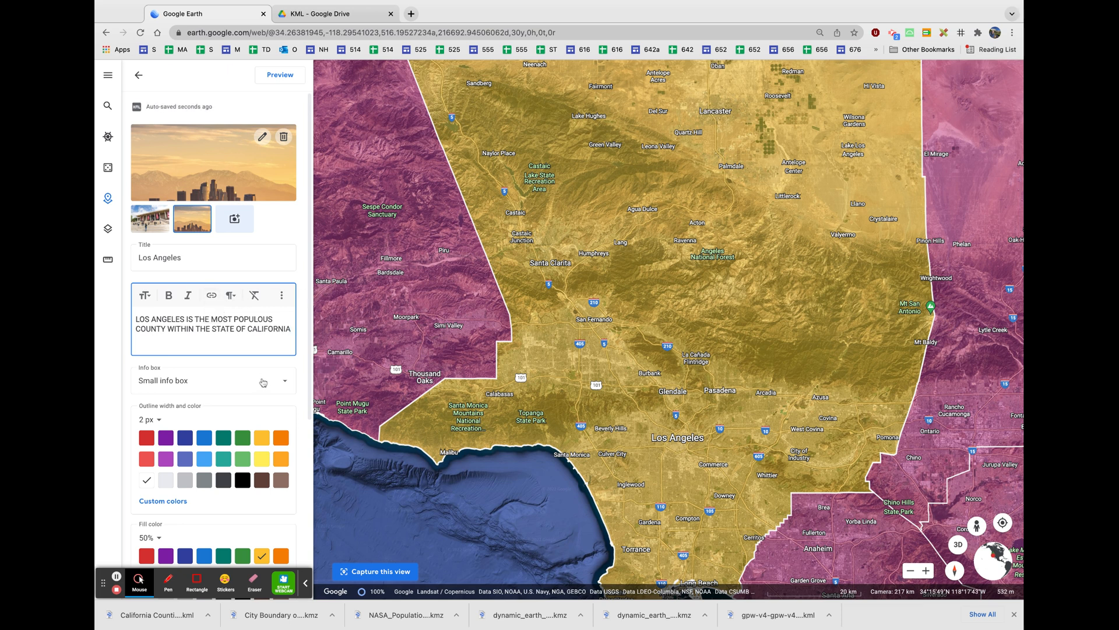
click(191, 389)
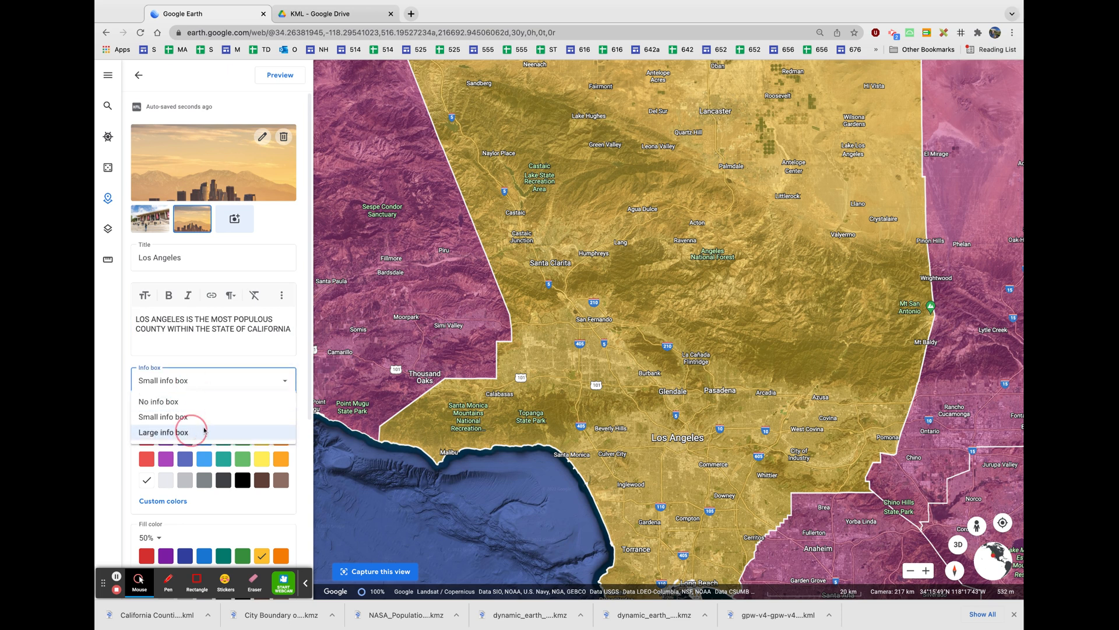
click(145, 434)
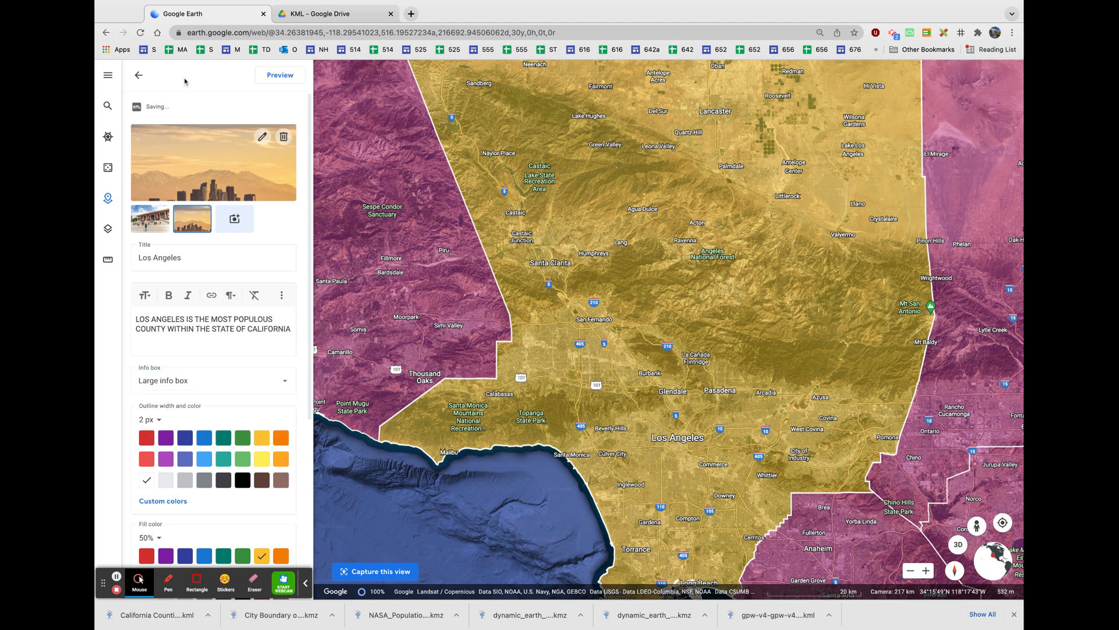
Preview the Los Angeles info box through to its second image and return to the projects list.
click(284, 76)
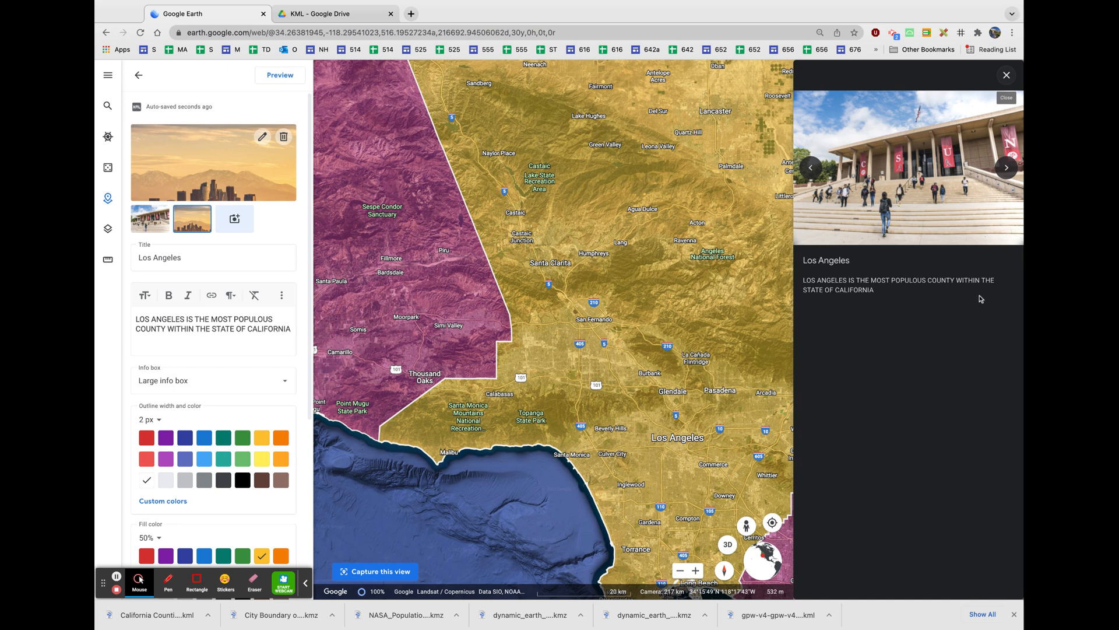
click(1005, 169)
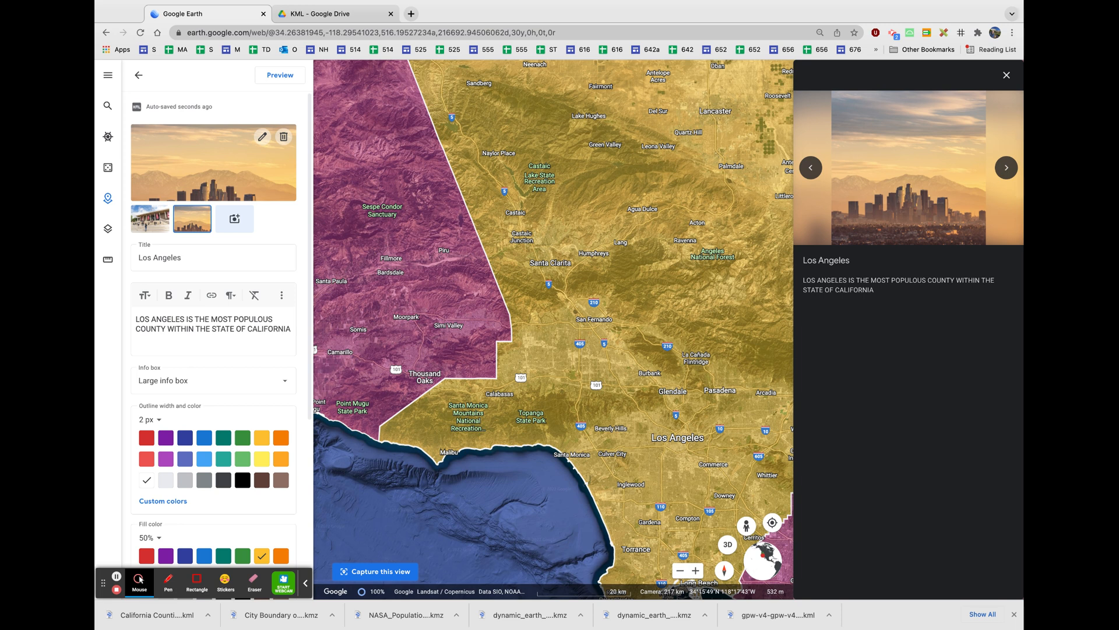
click(140, 75)
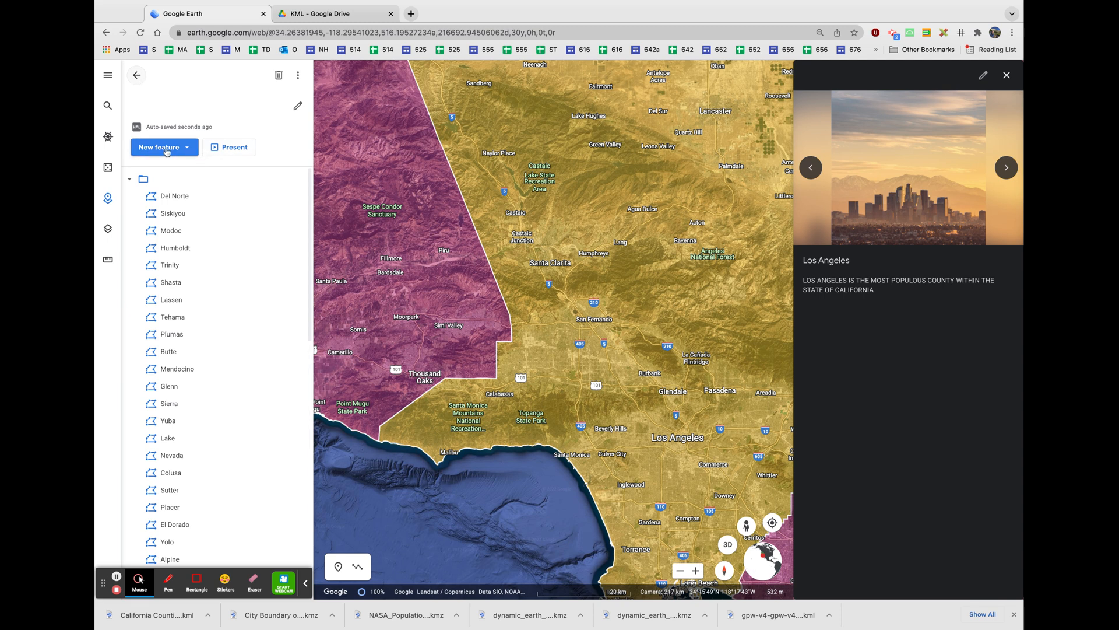
click(136, 78)
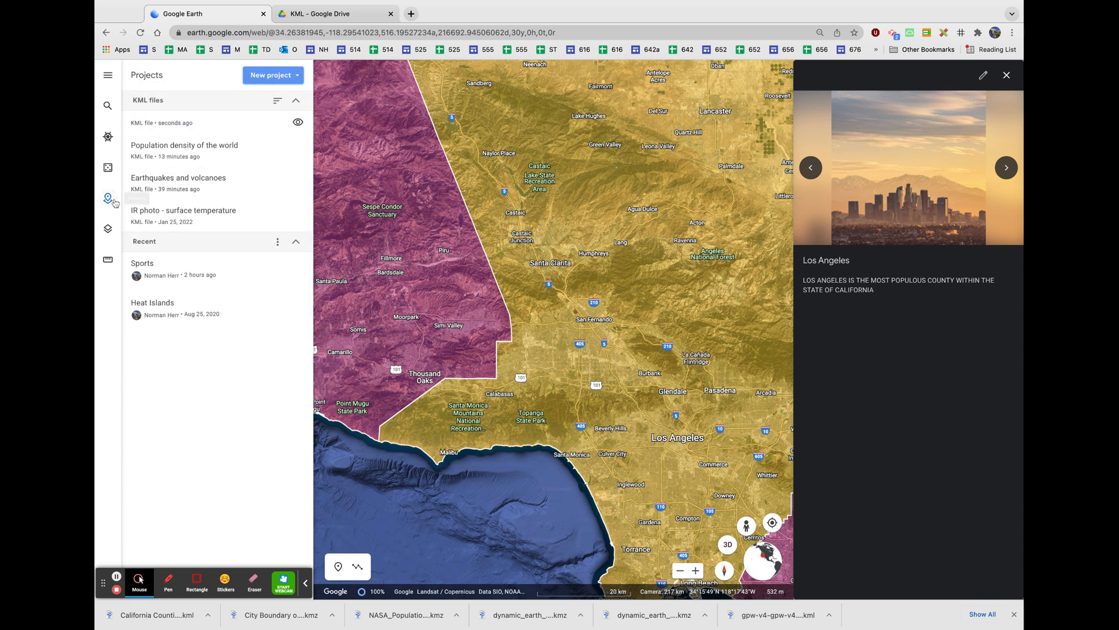
Title the untitled counties KML project "Los Angeles counties" and return to the projects list.
mouse_move(191, 126)
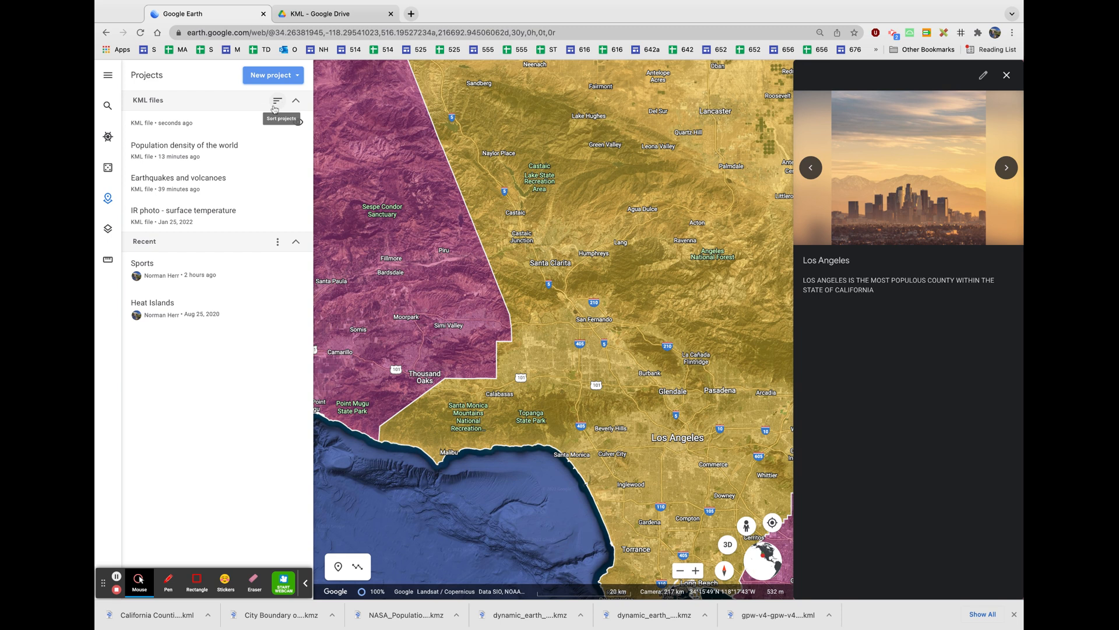
mouse_move(251, 128)
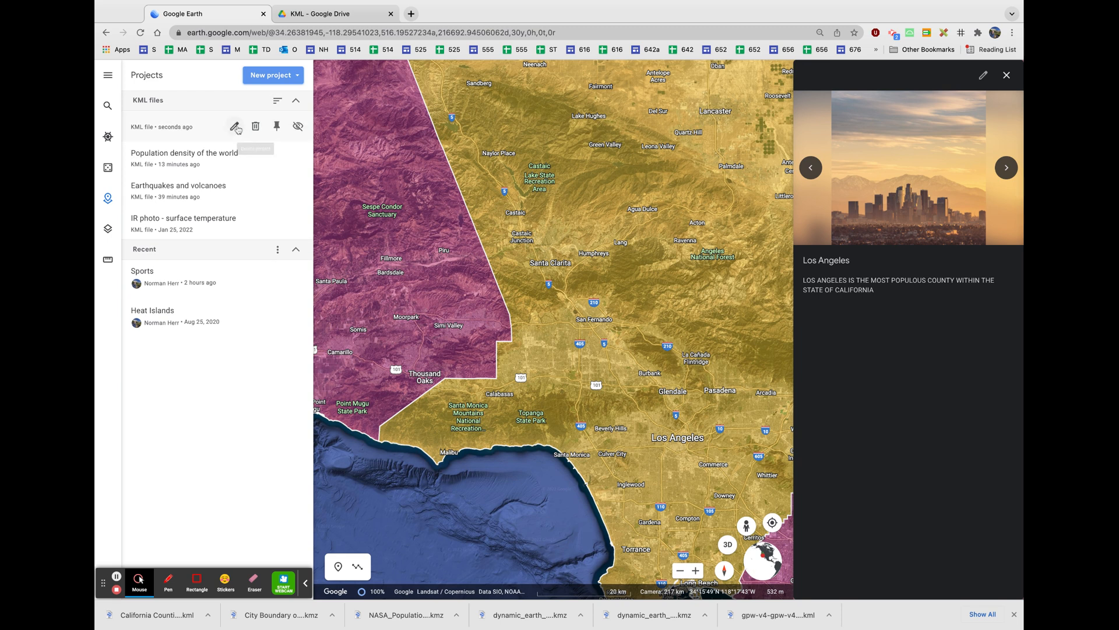
click(235, 126)
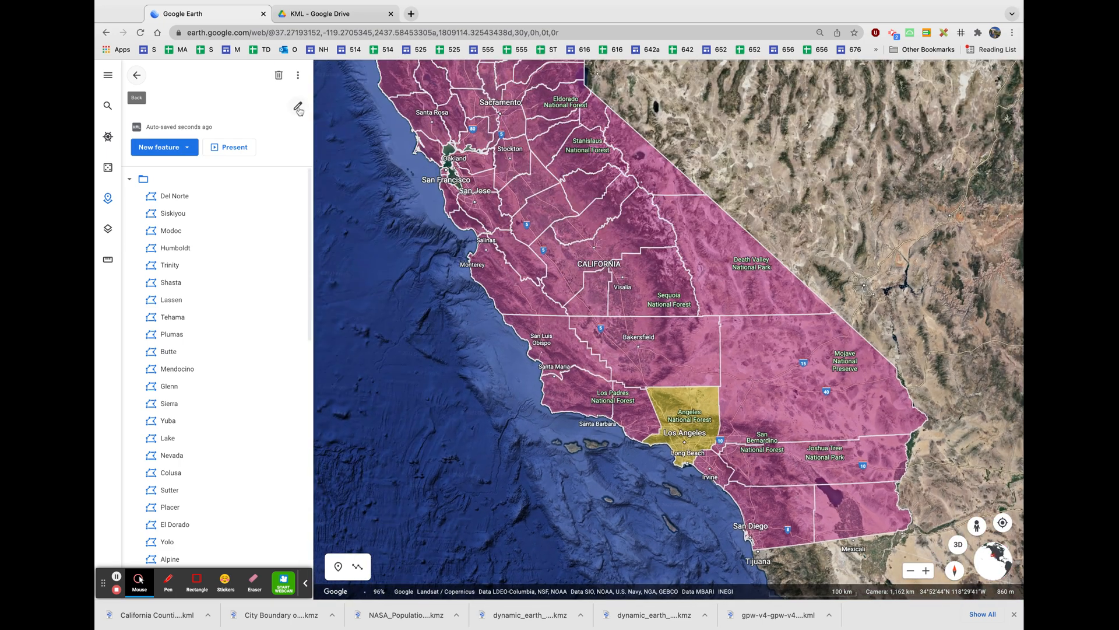
click(297, 106)
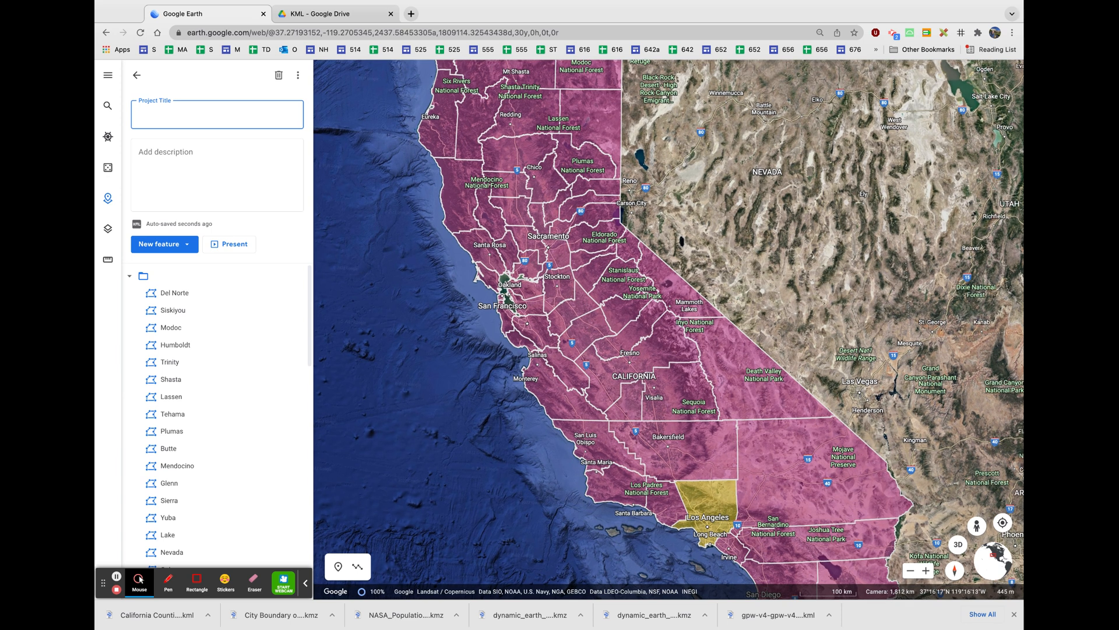
text(Los Angeles county's)
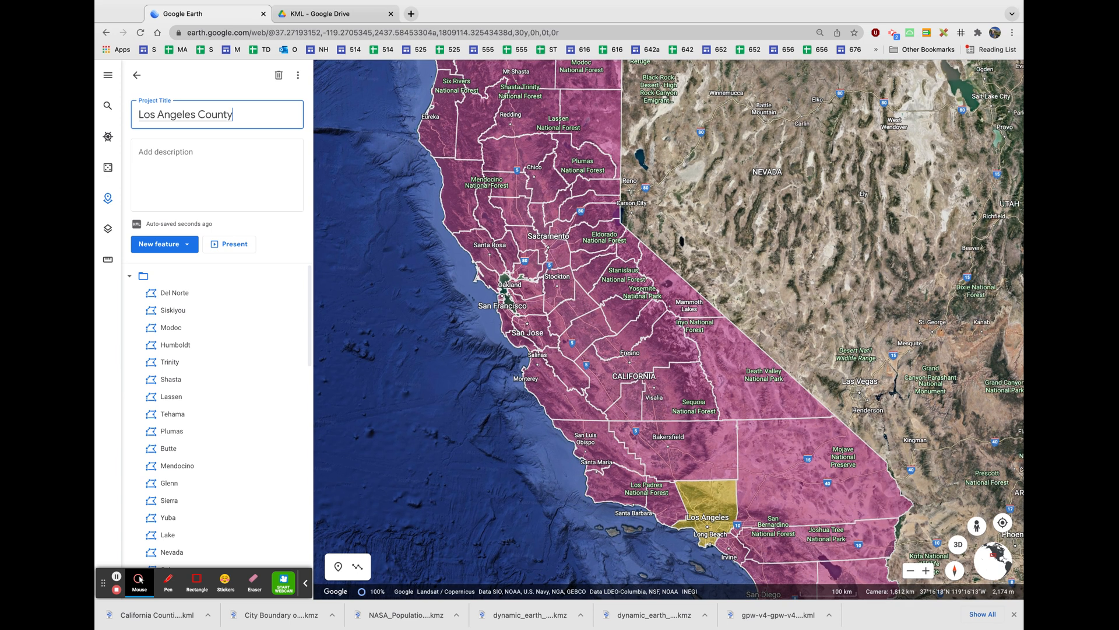
key(BackSpace)
key(BackSpace)
click(177, 176)
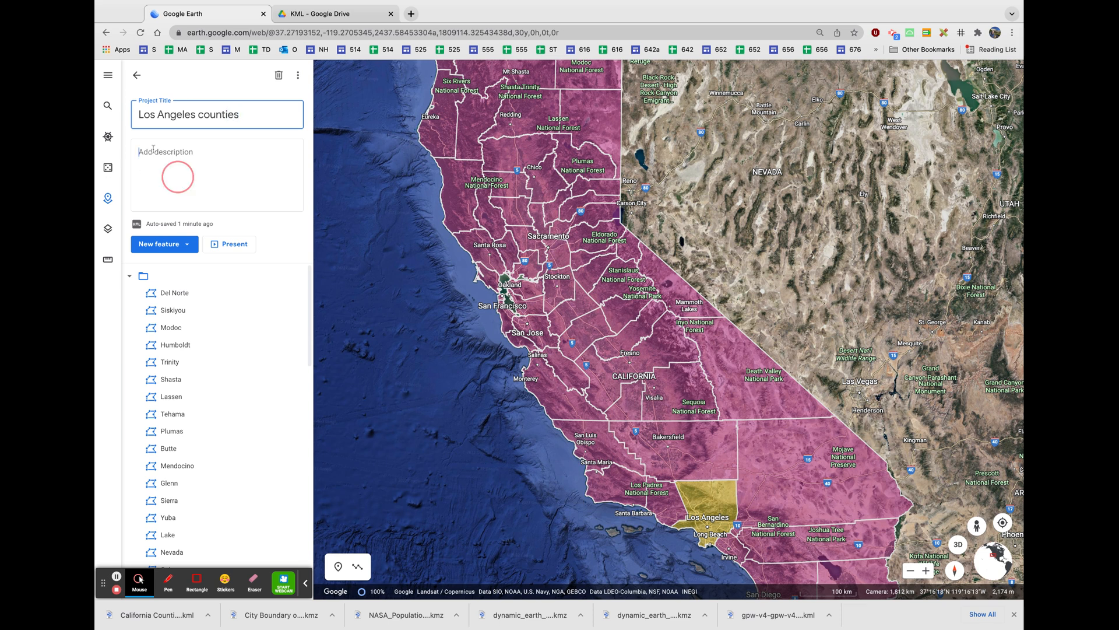
click(132, 75)
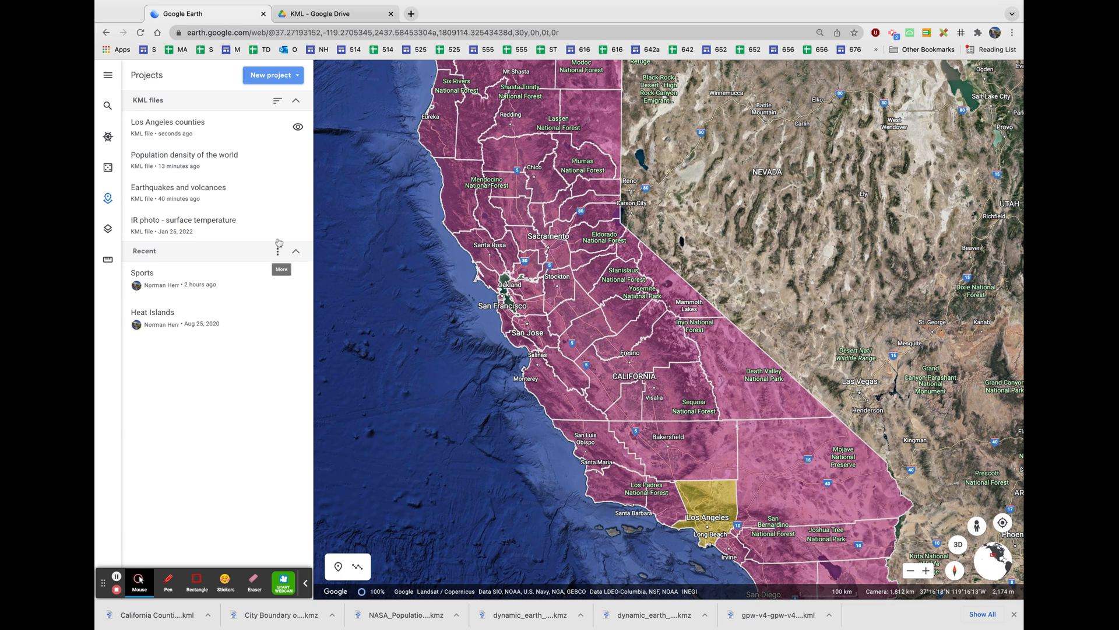
Open the "Population density of the world" project to view its map overlay.
click(191, 152)
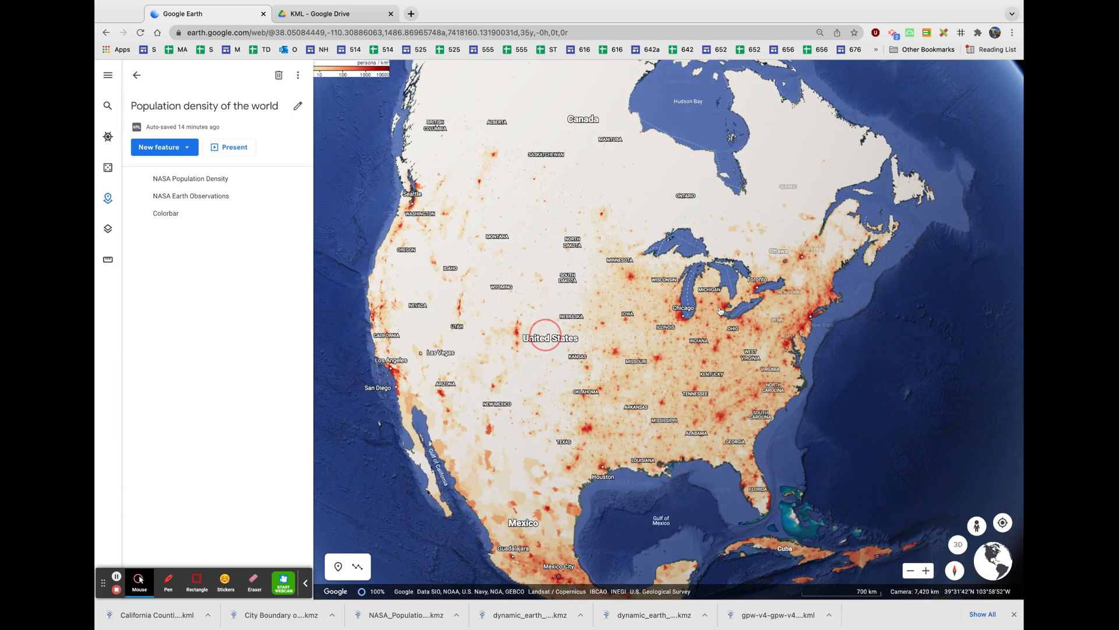
Examine the population density overlay across the United States, Mexico and the Caribbean, including a close look at Hispaniola and Puerto Rico.
drag(545, 335, 527, 121)
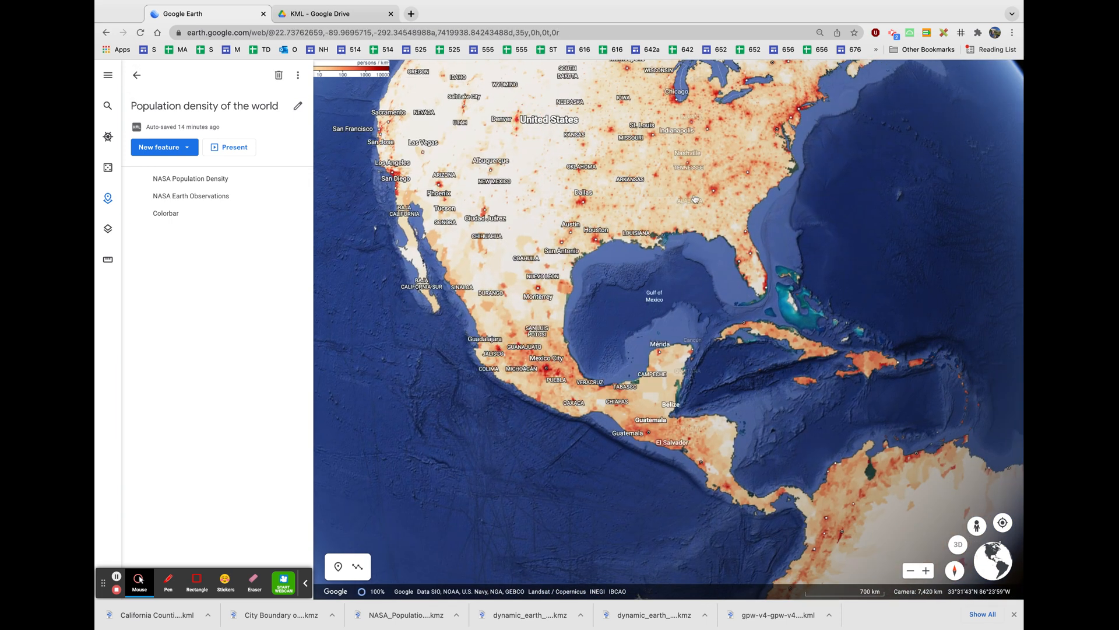
key(Right)
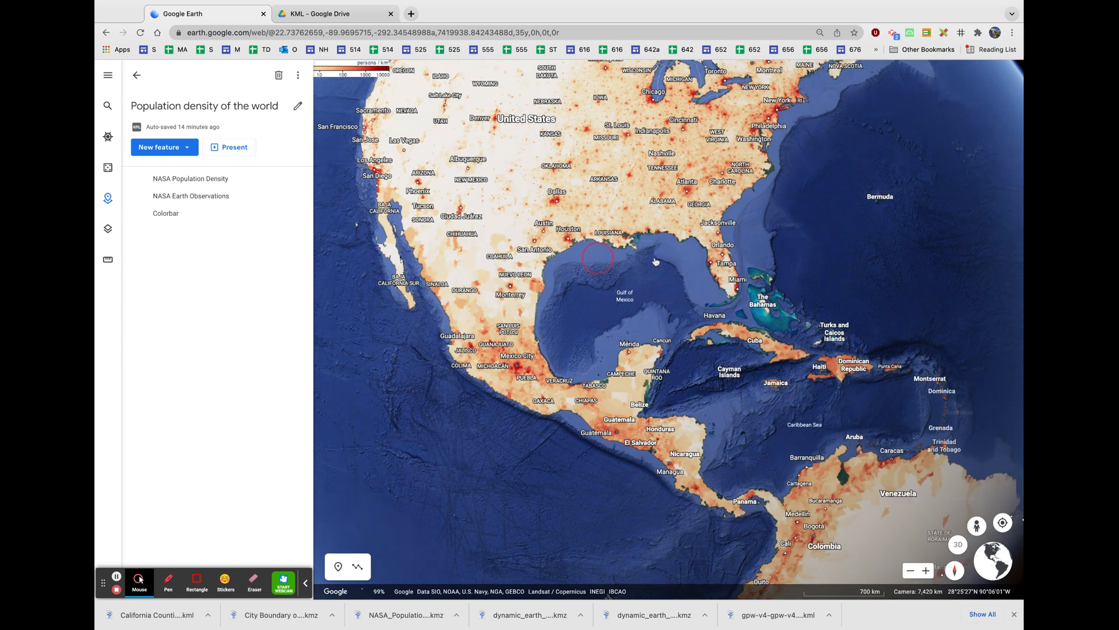
scroll(700, 428, down, 10)
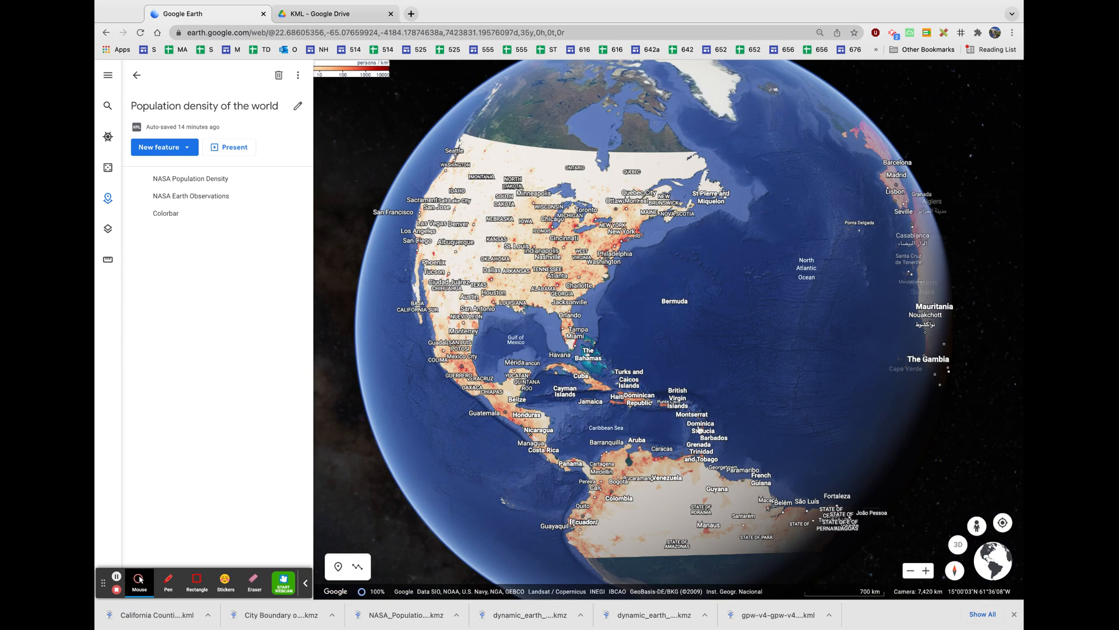
scroll(702, 428, up, 15)
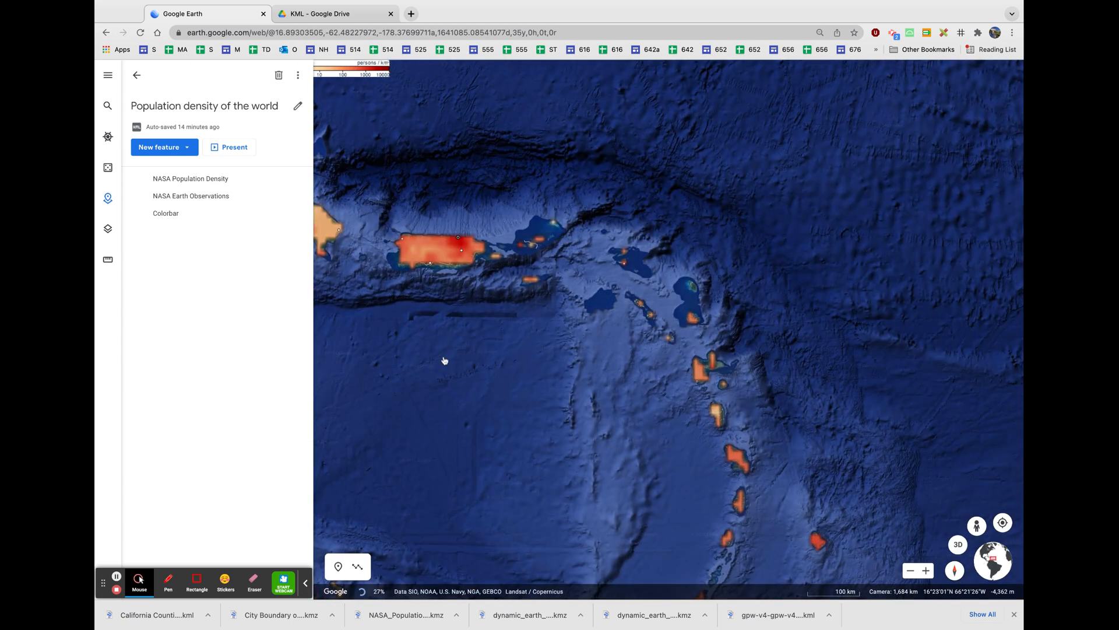
double_click(446, 358)
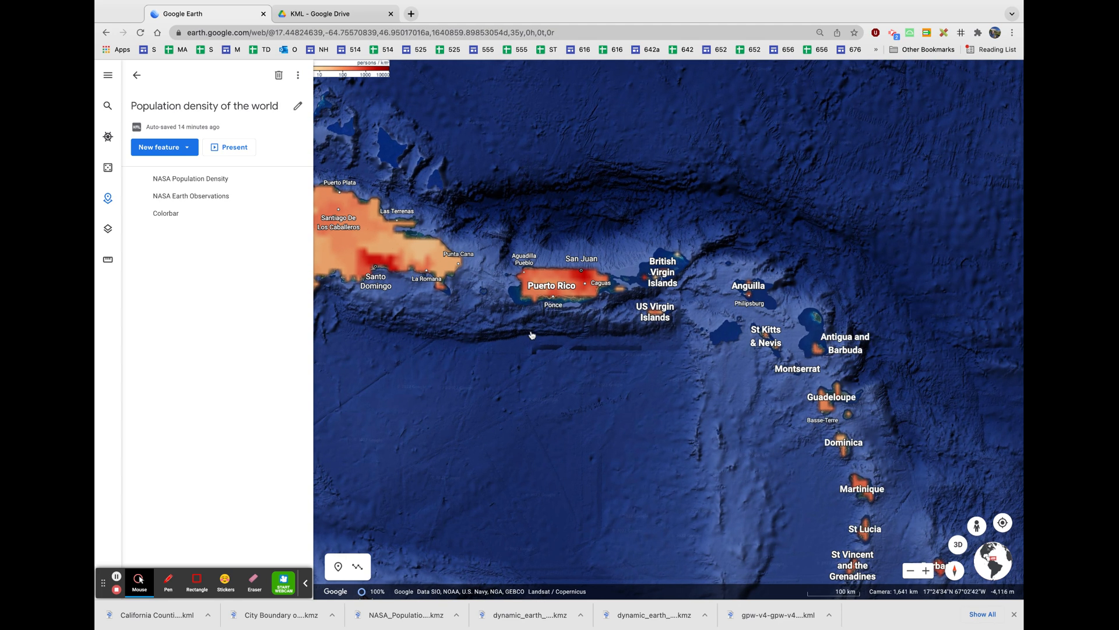
drag(515, 331, 690, 304)
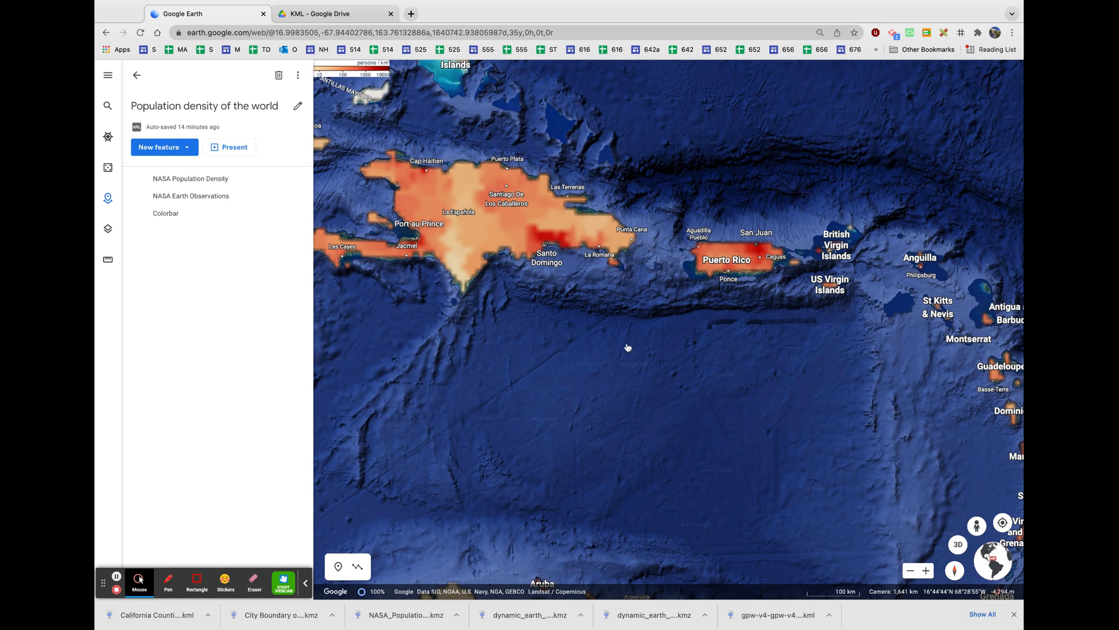
scroll(628, 348, down, 5)
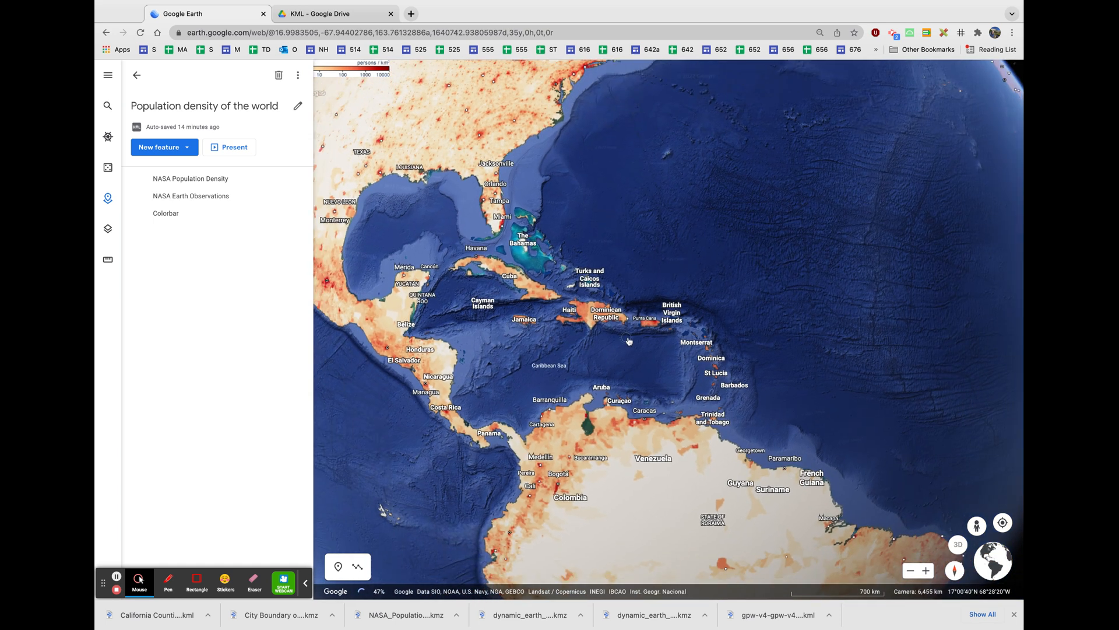
scroll(629, 342, down, 5)
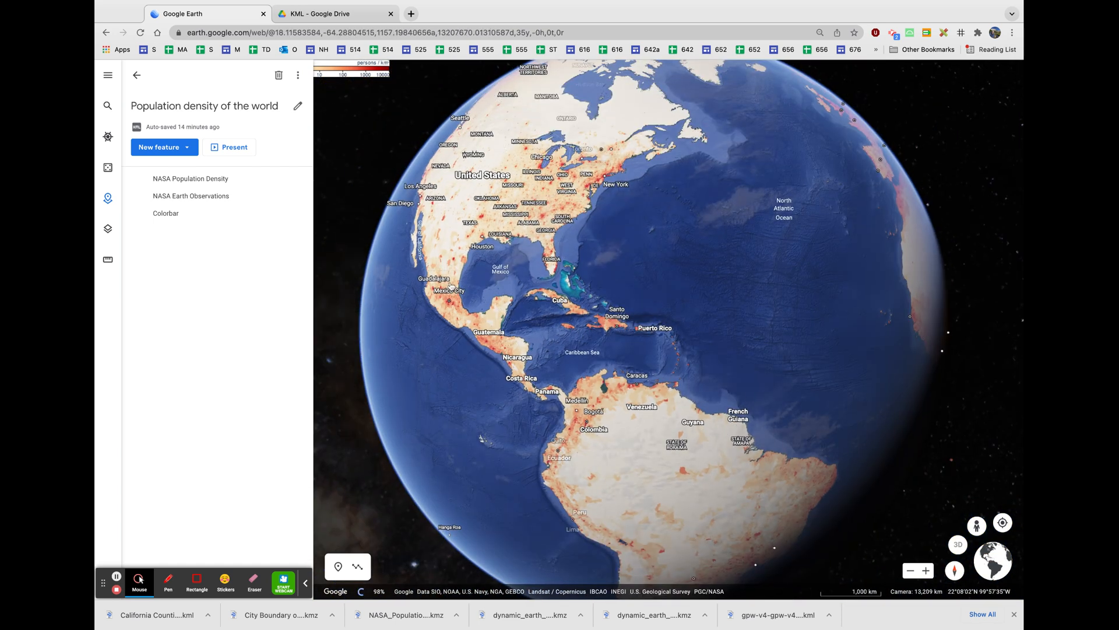
Rotate the globe to compare population density from North America and Europe through East Asia to China and India.
drag(452, 286, 545, 325)
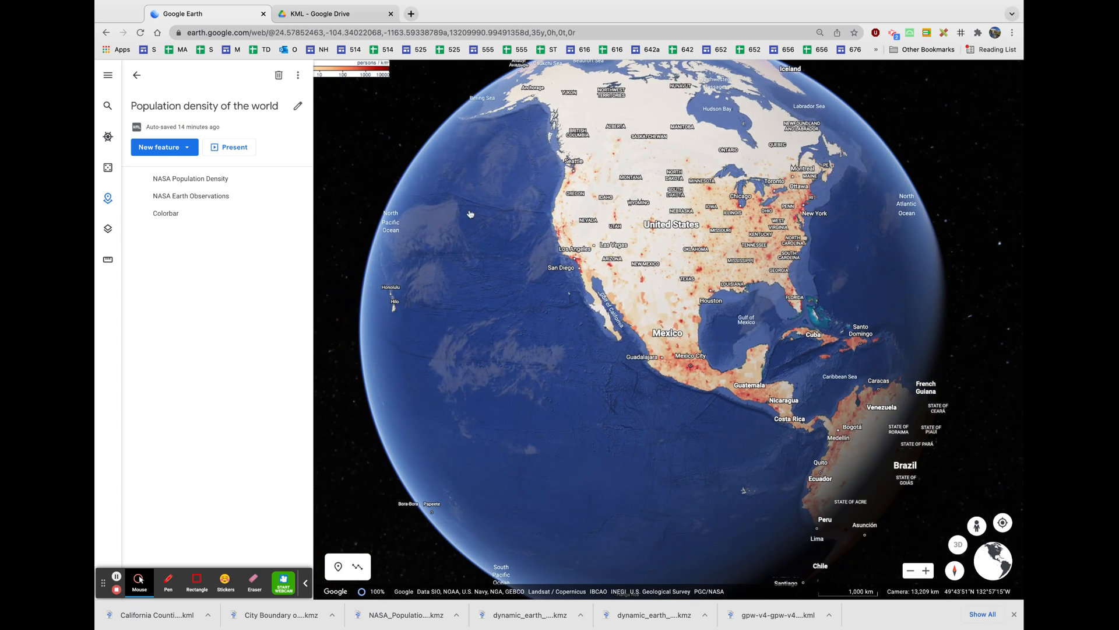
drag(716, 259, 459, 347)
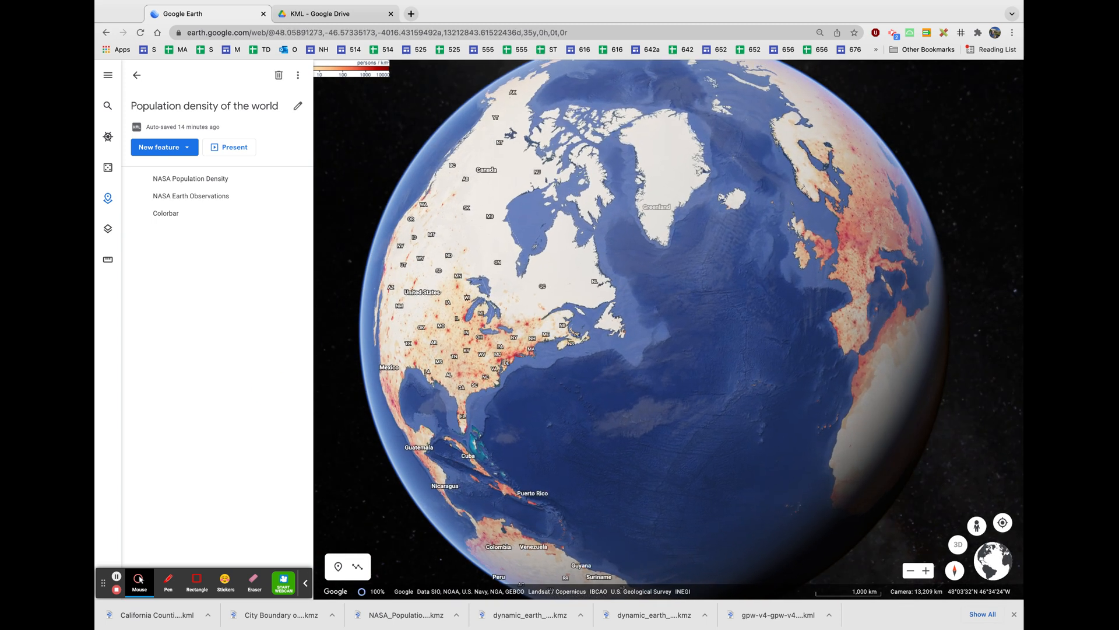
click(521, 404)
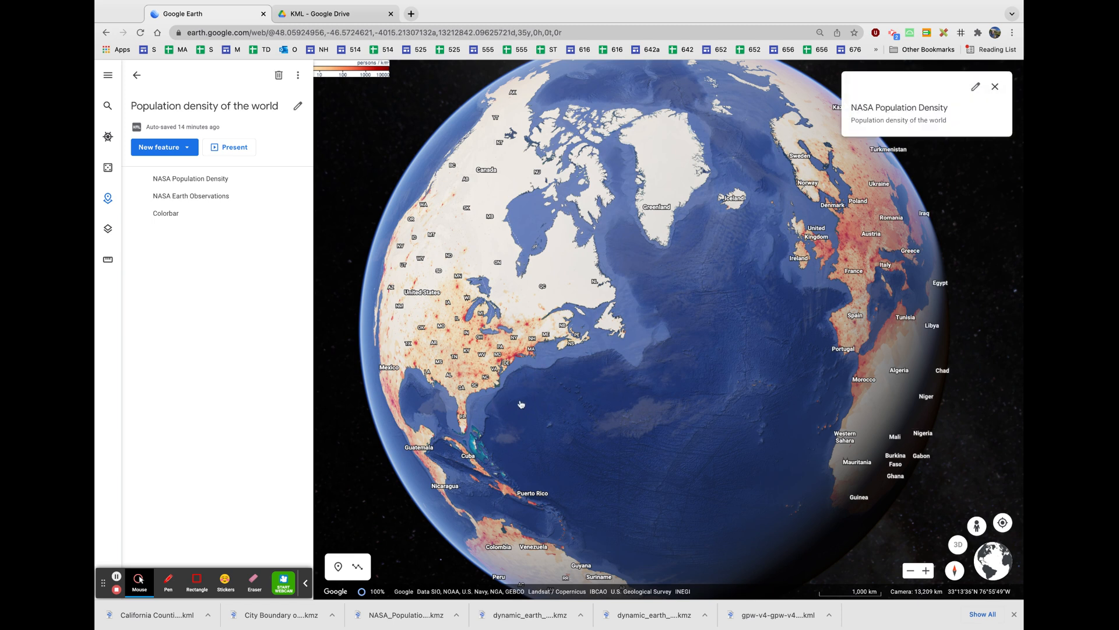
drag(521, 404, 174, 417)
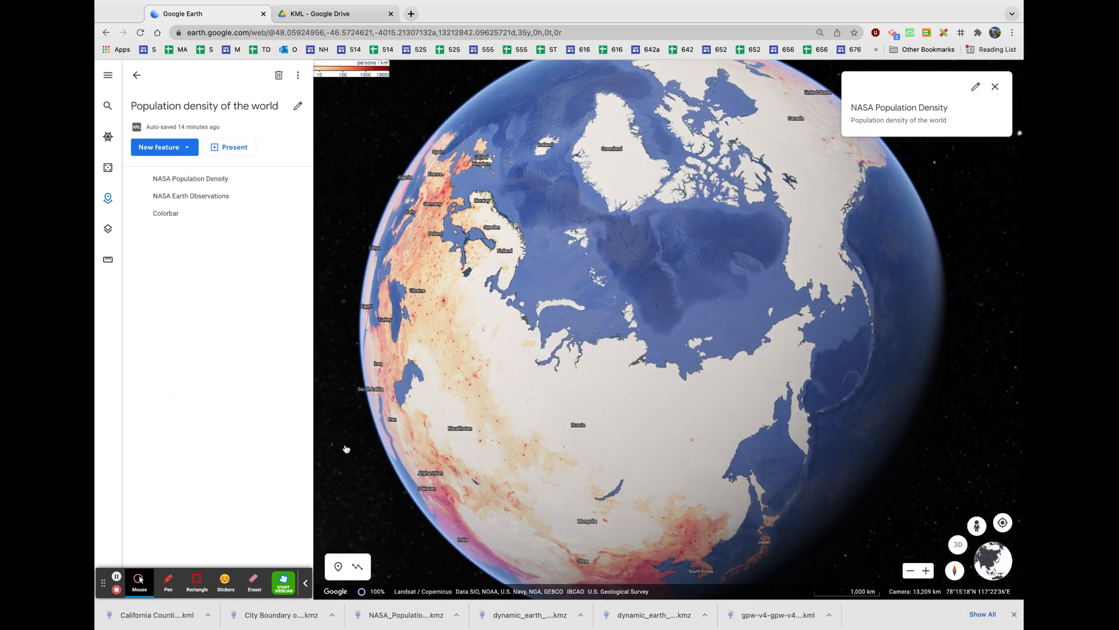
drag(543, 362, 457, 60)
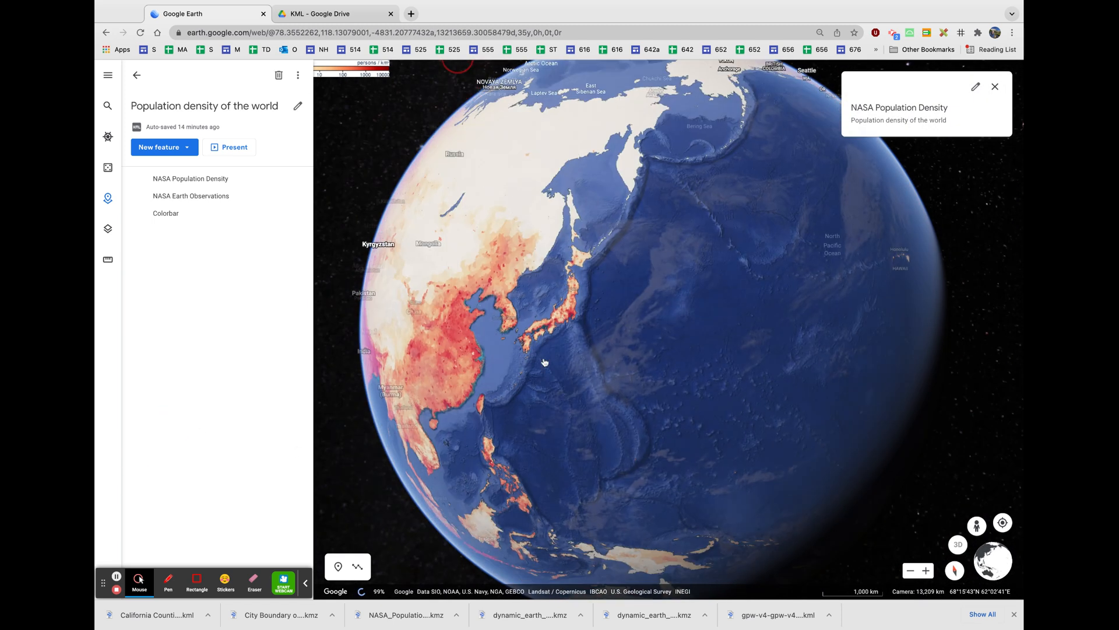
drag(716, 388, 717, 320)
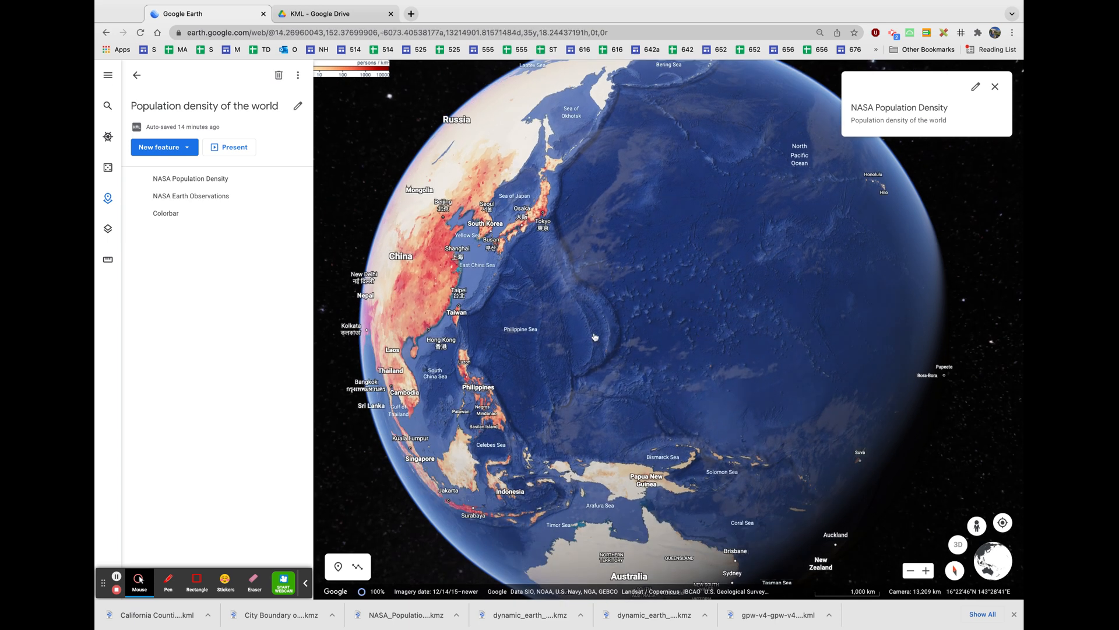
drag(651, 344, 905, 386)
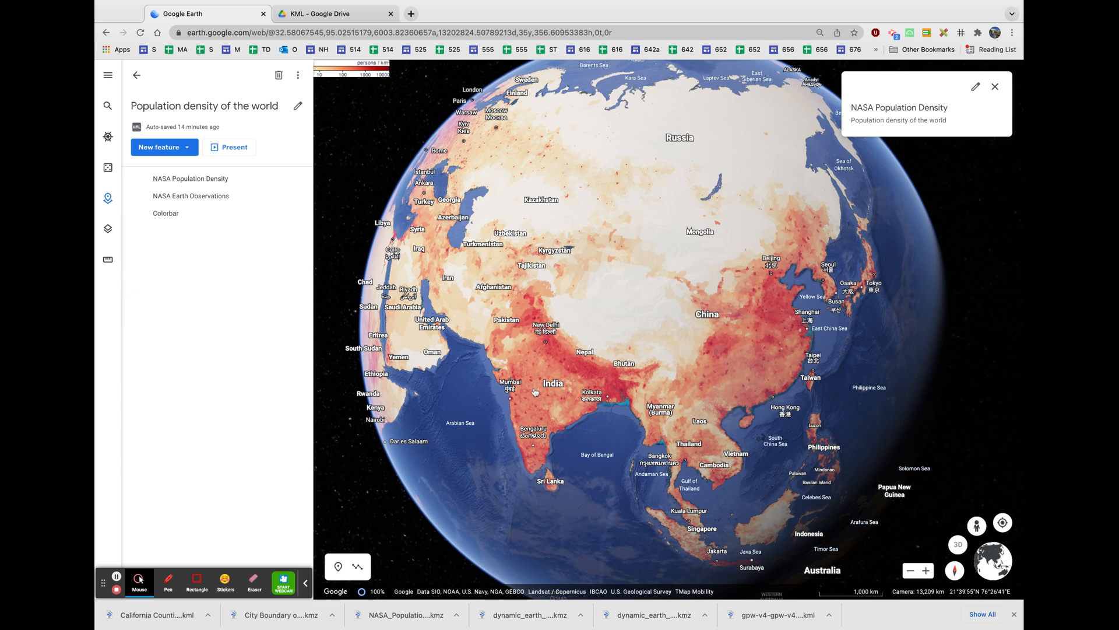
Return to the projects list, hide the "Population density of the world" project, and open "IR photo - surface temperature".
click(138, 76)
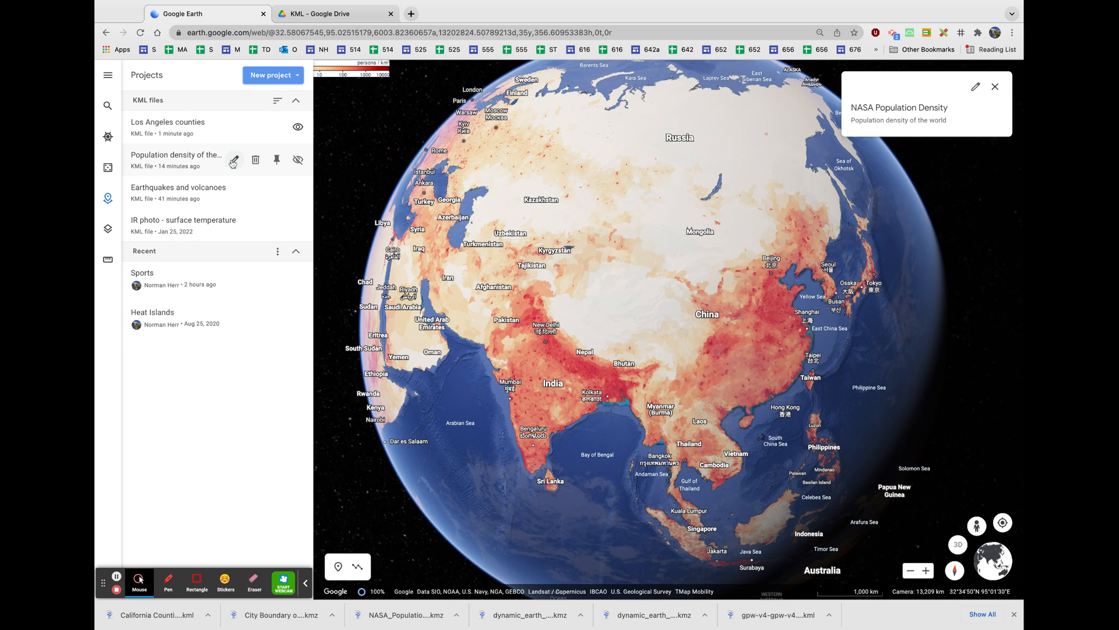
click(299, 160)
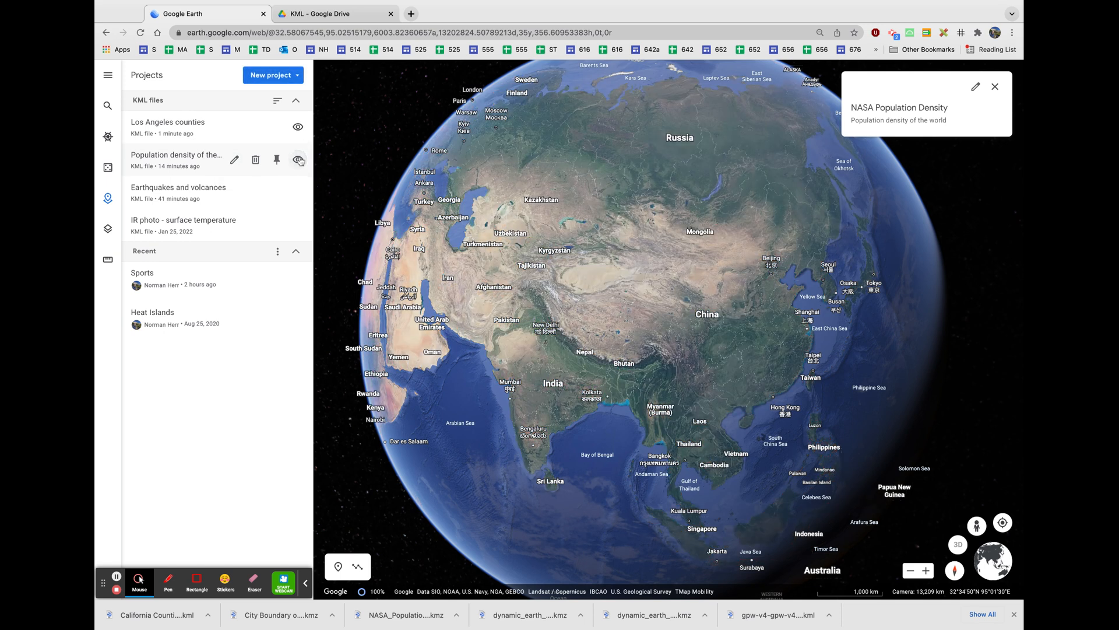
click(174, 225)
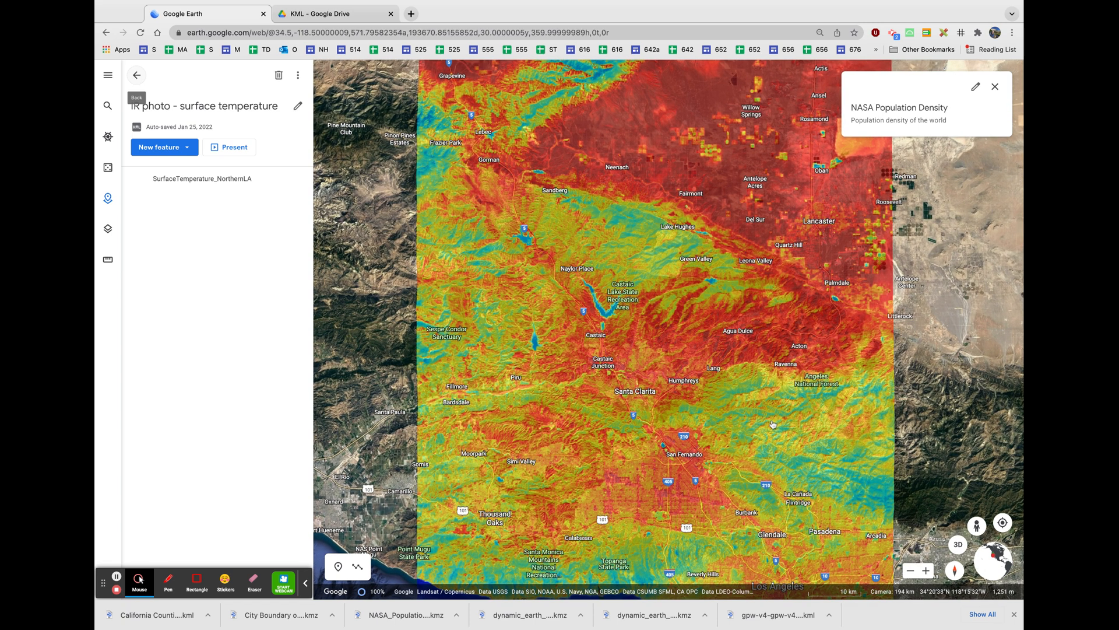
Examine the surface temperature overlay over northern Los Angeles, from the Malibu and Santa Monica coast to the San Fernando Valley.
scroll(356, 448, down, 2)
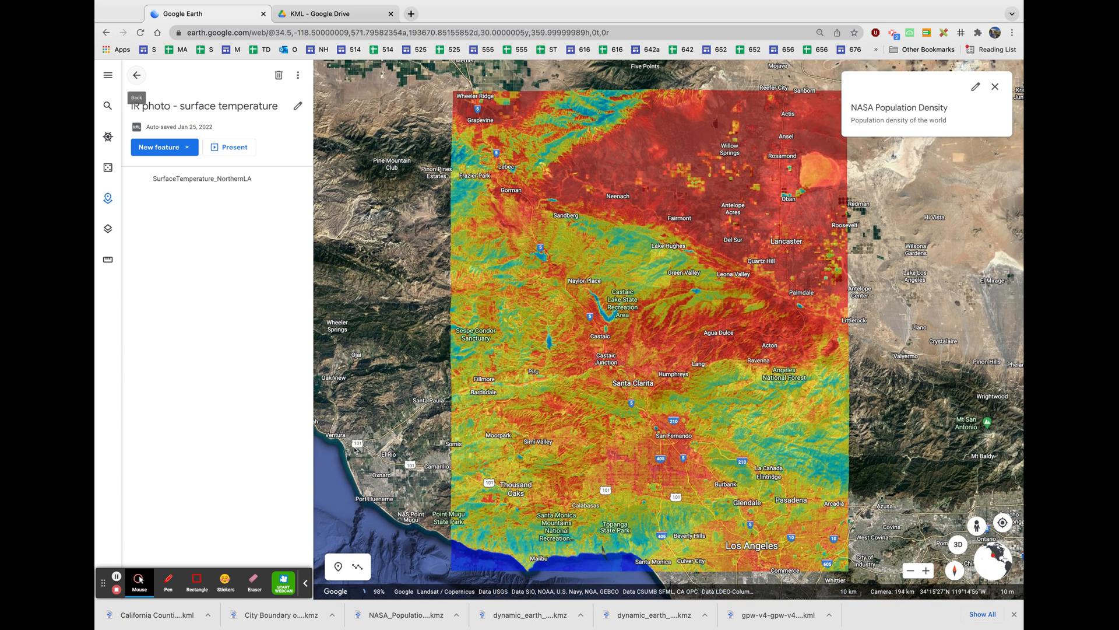
drag(358, 460, 332, 332)
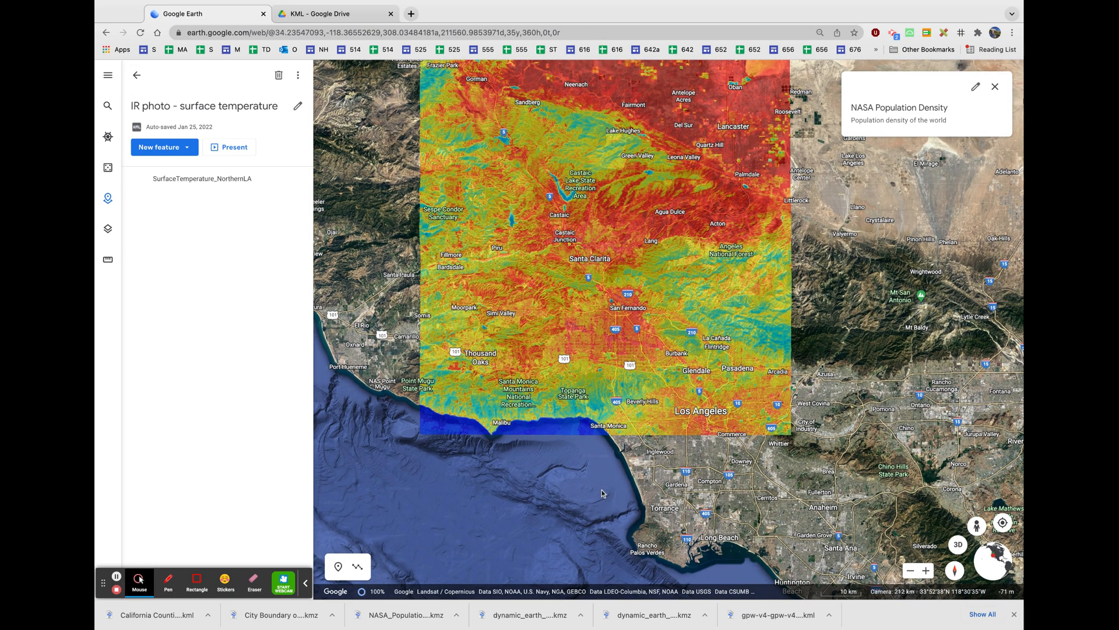
scroll(630, 393, up, 3)
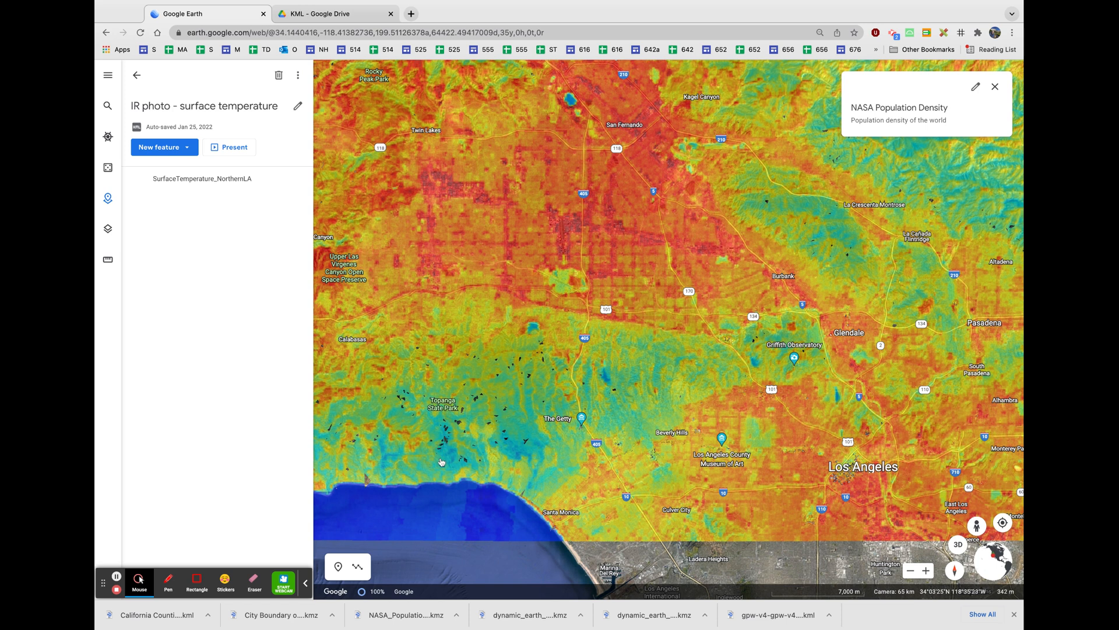
drag(463, 361, 471, 497)
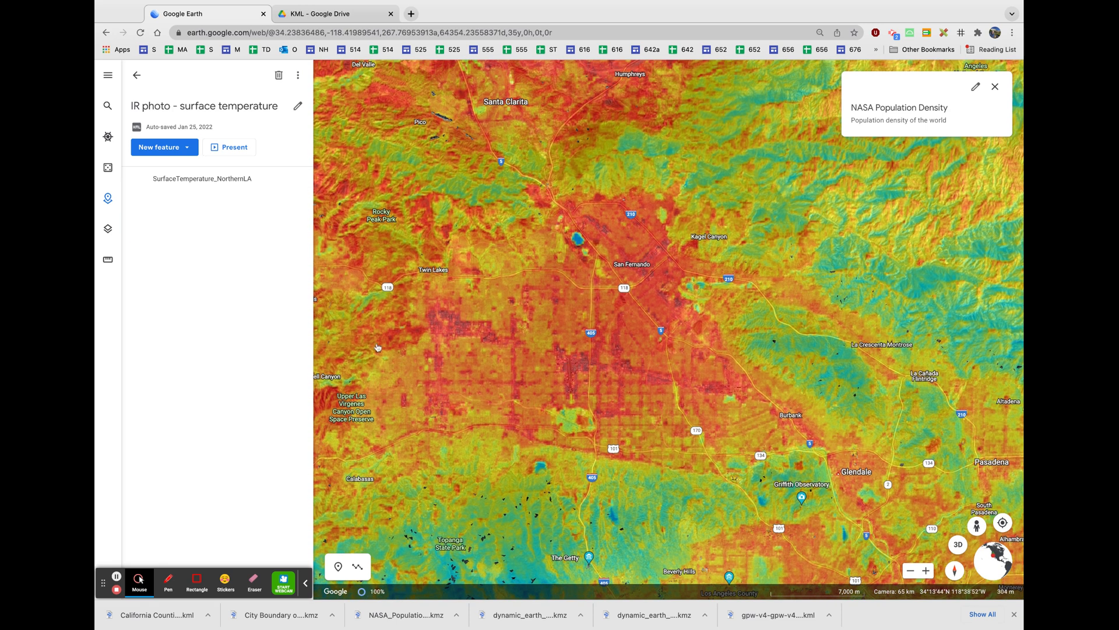
Inspect surface temperatures in the San Fernando Valley up close, focusing on the industrial area around Van Nuys Airport.
scroll(470, 340, up, 5)
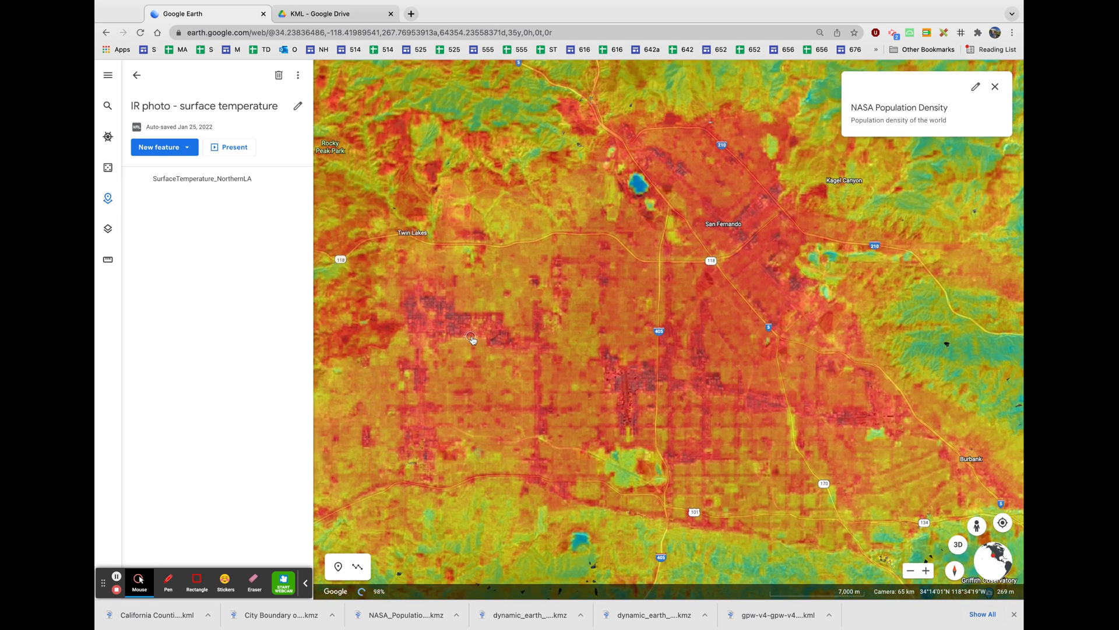
scroll(473, 339, up, 3)
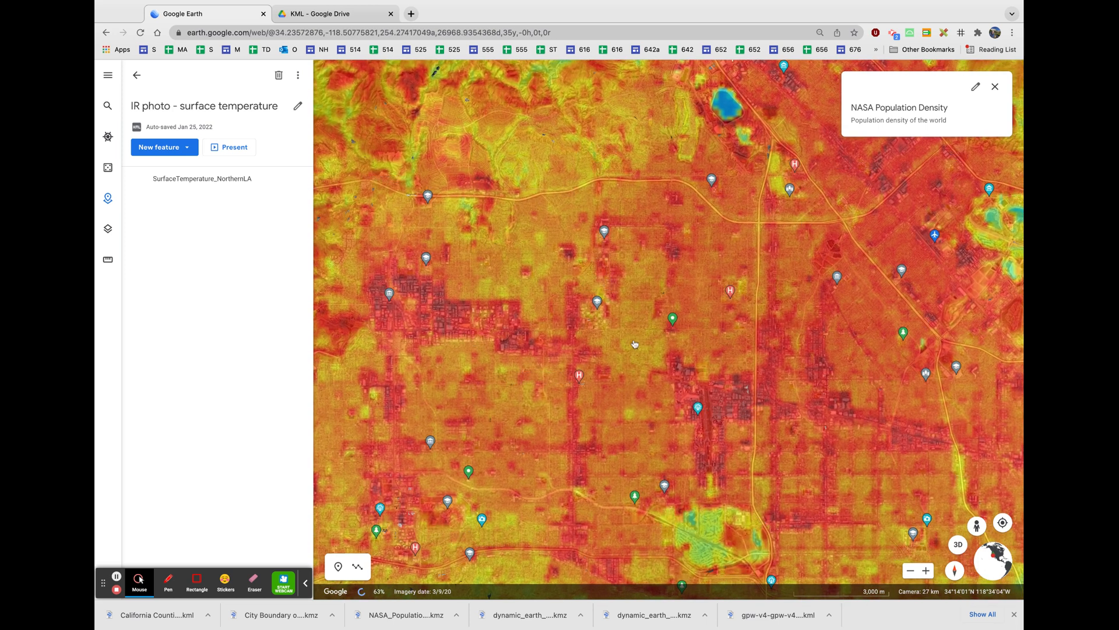
scroll(714, 390, up, 4)
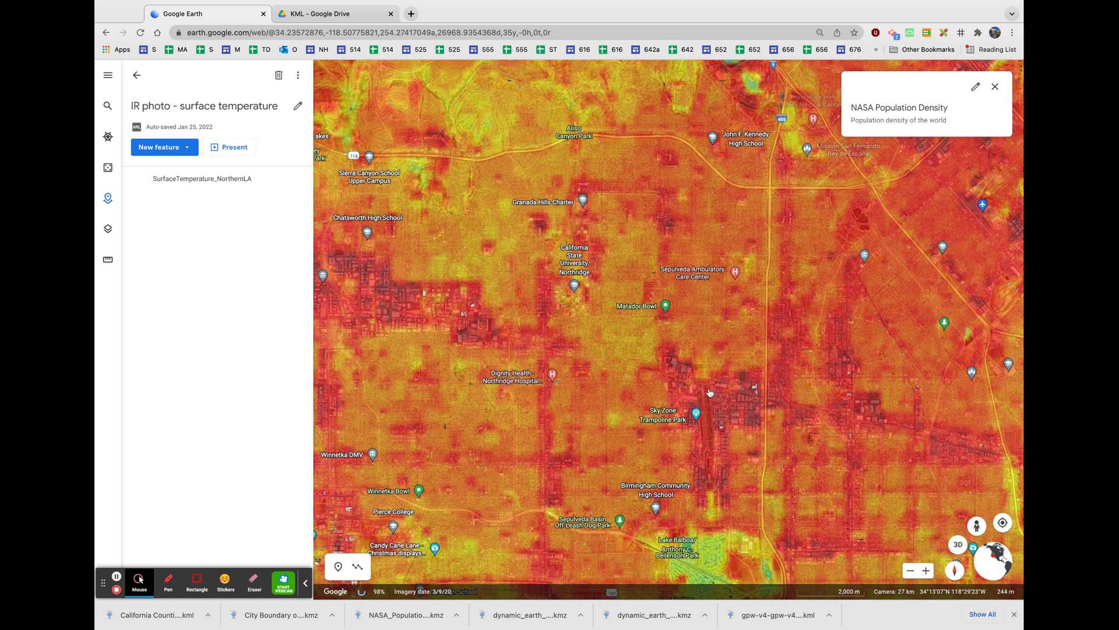
scroll(711, 392, up, 3)
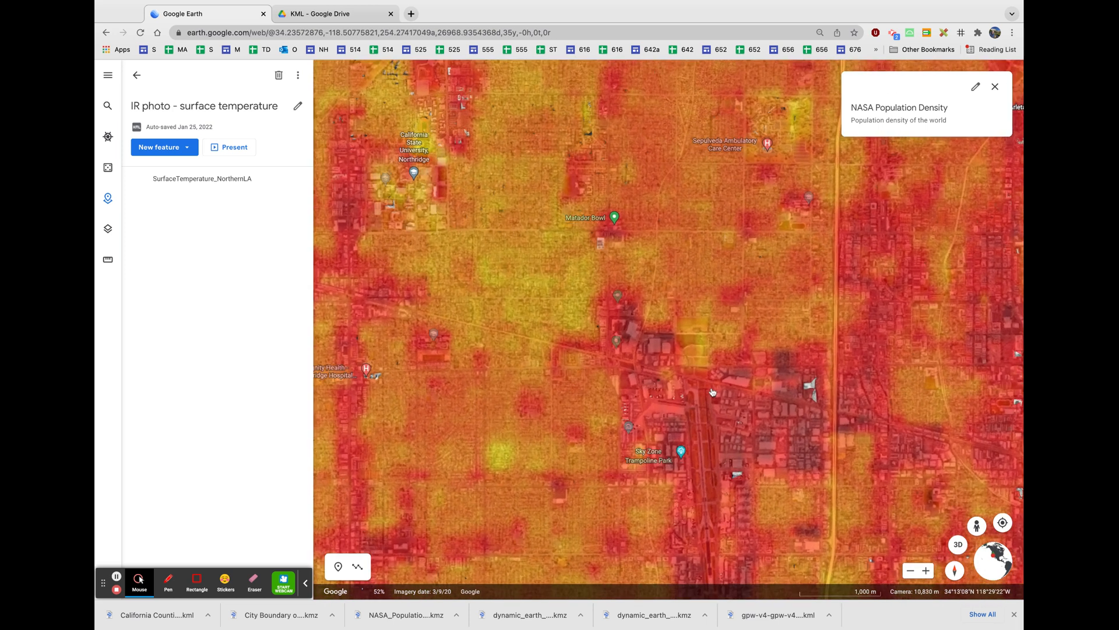
drag(706, 515, 592, 438)
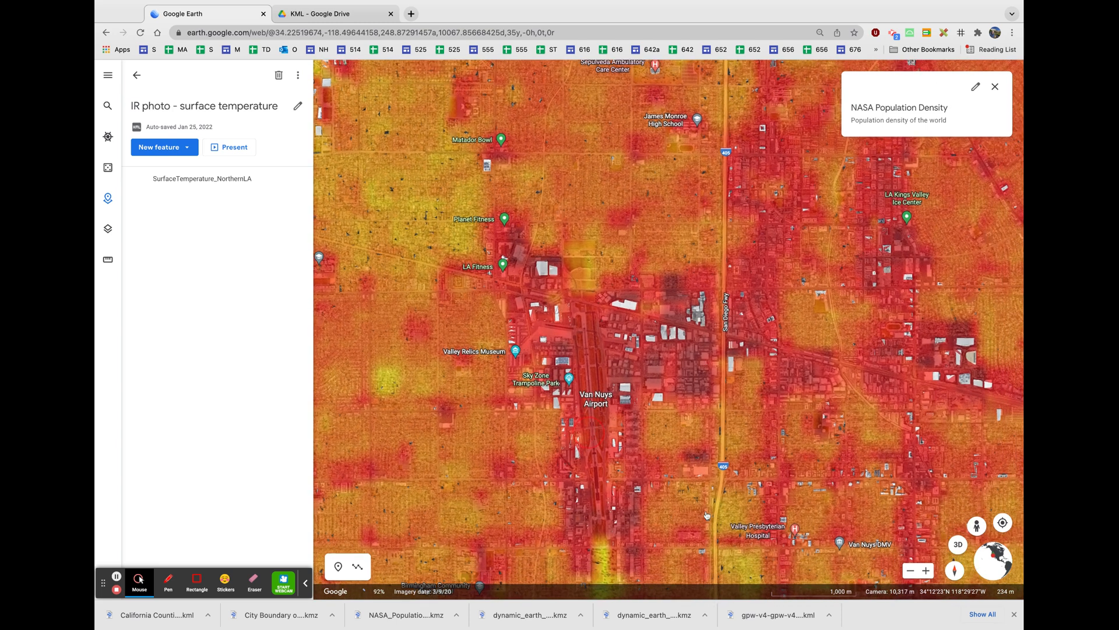
scroll(592, 434, up, 3)
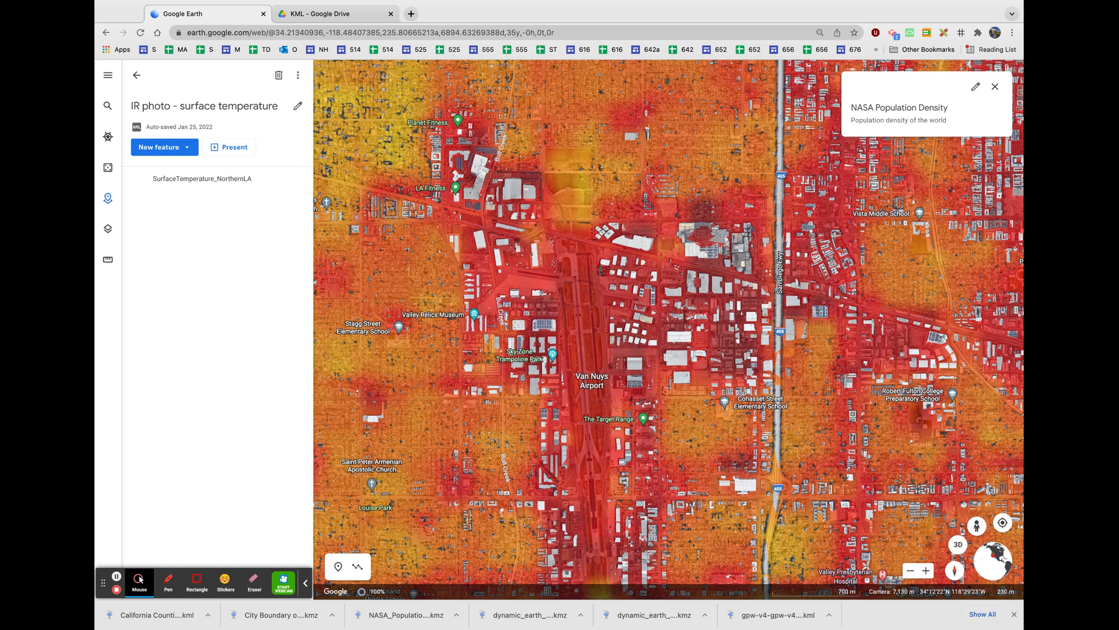
Compare surface temperatures of the Sepulveda Basin Recreation Area and Lake Balboa with the surrounding valley.
scroll(590, 415, down, 5)
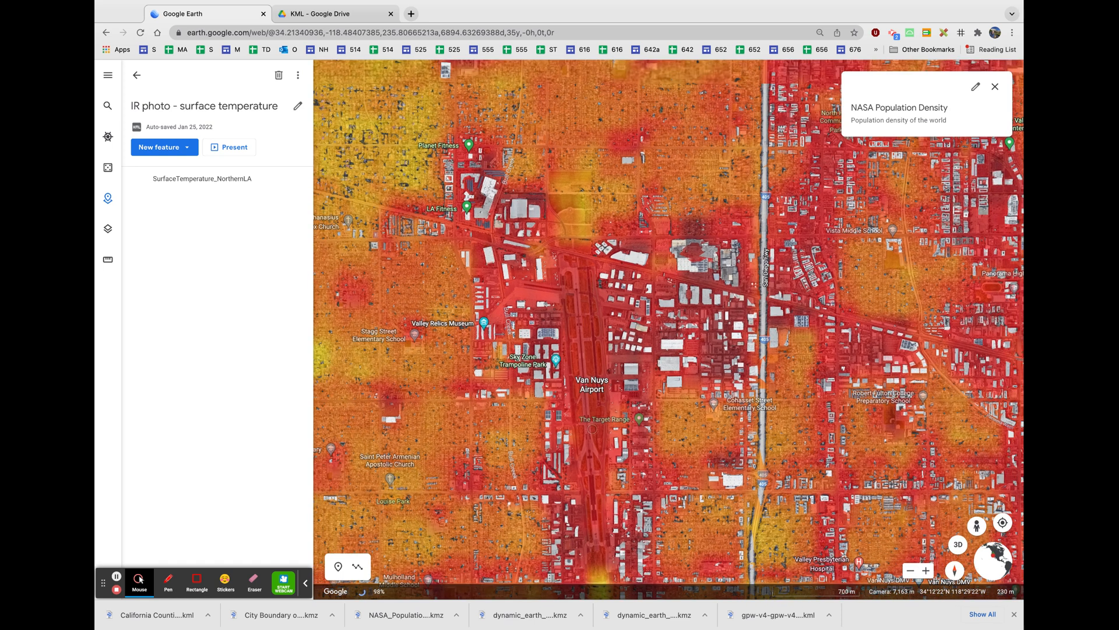
scroll(588, 396, down, 3)
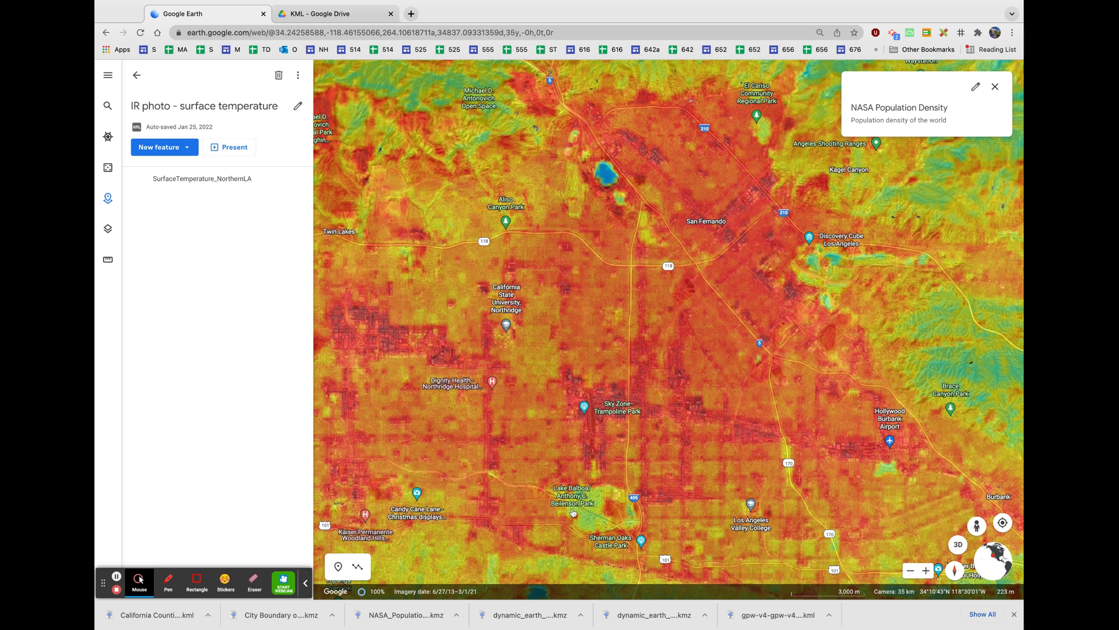
scroll(595, 527, up, 3)
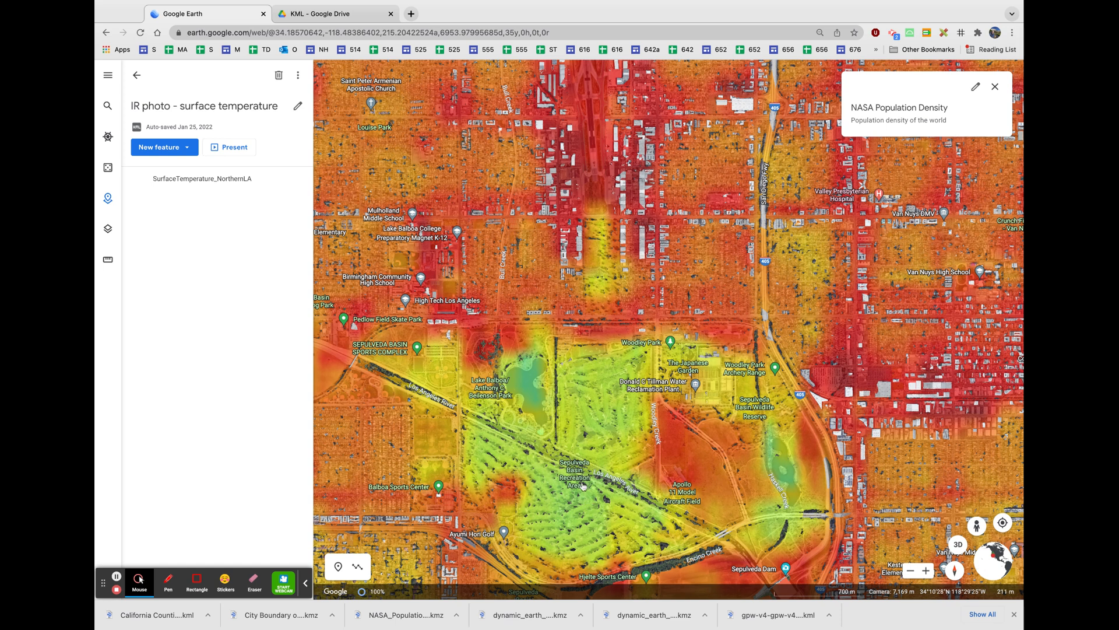
scroll(583, 484, down, 5)
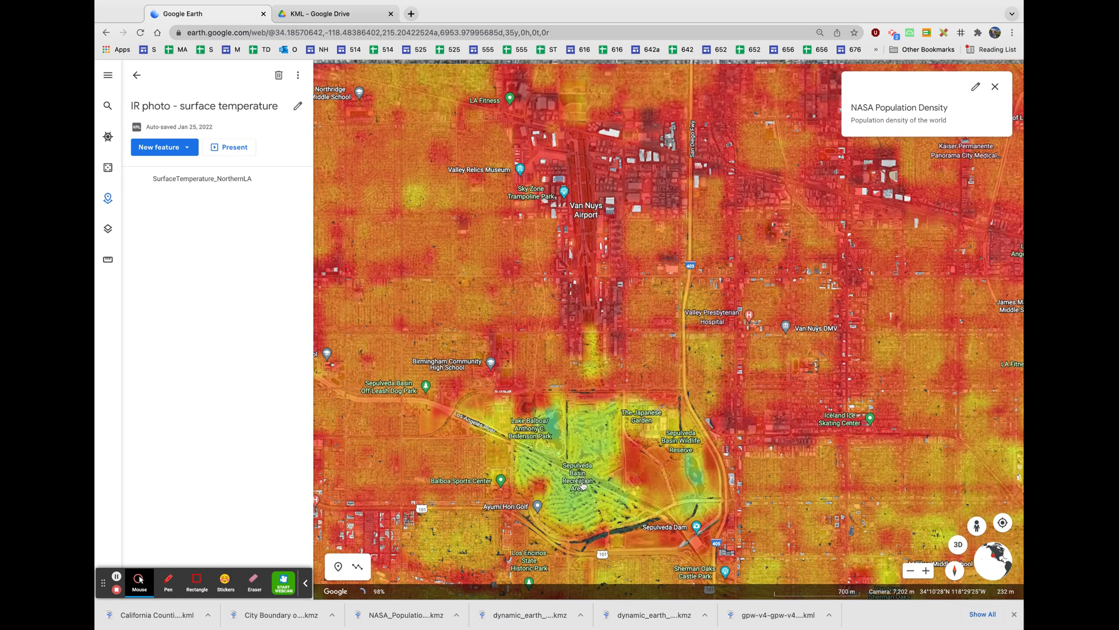
scroll(583, 484, down, 3)
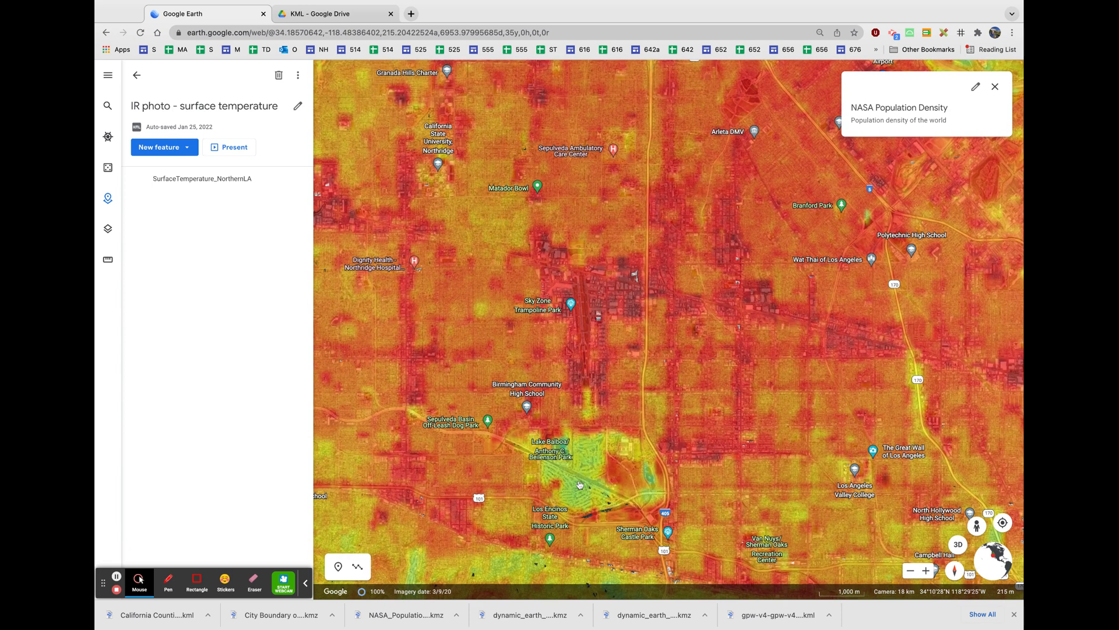